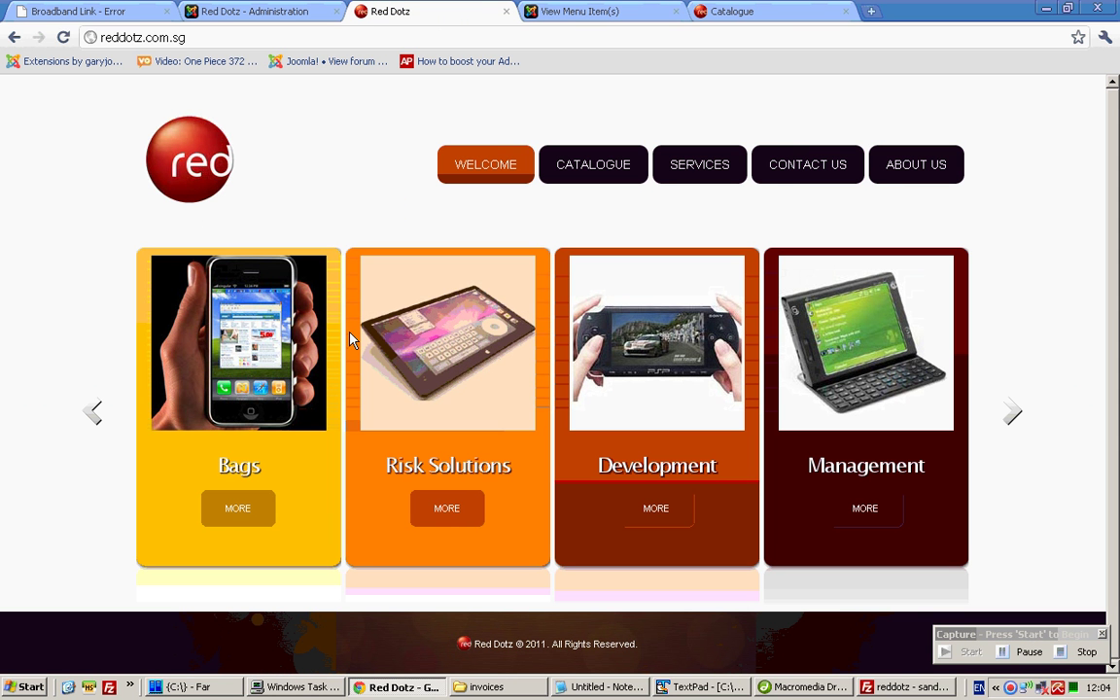
Step: Cycle the homepage slider through its cards back to Bags
left_click(1011, 412)
left_click(1012, 409)
left_click(1015, 418)
Step: In the administrator, open the Slider module from Extensions > Module Manager
left_click(255, 10)
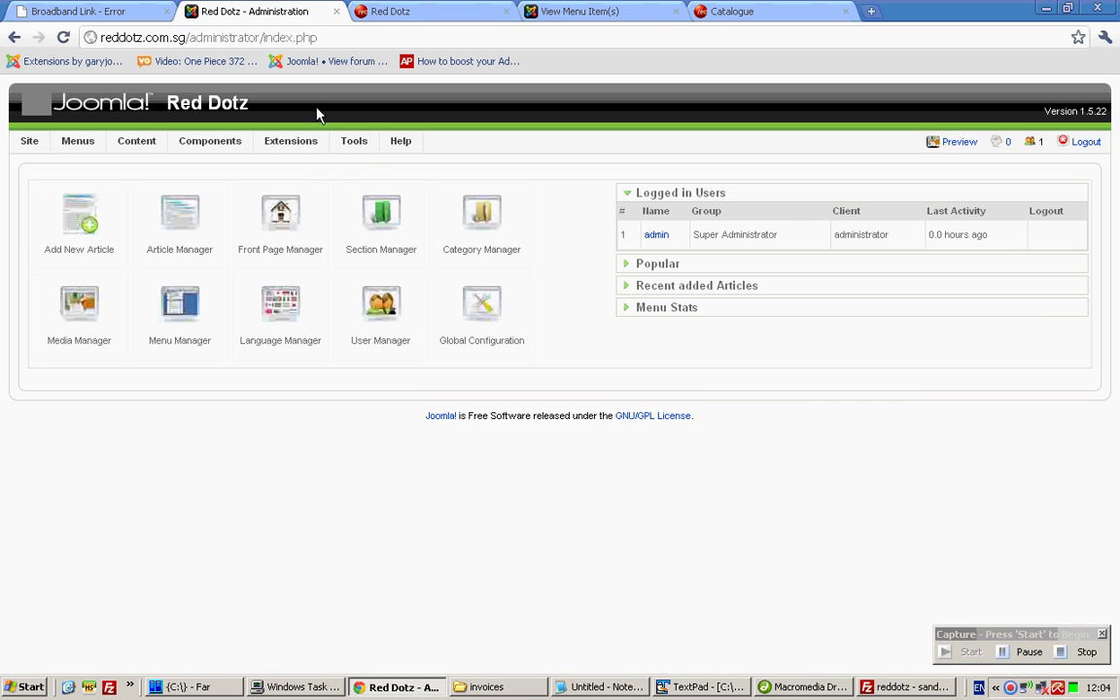
mouse_move(279, 151)
left_click(321, 184)
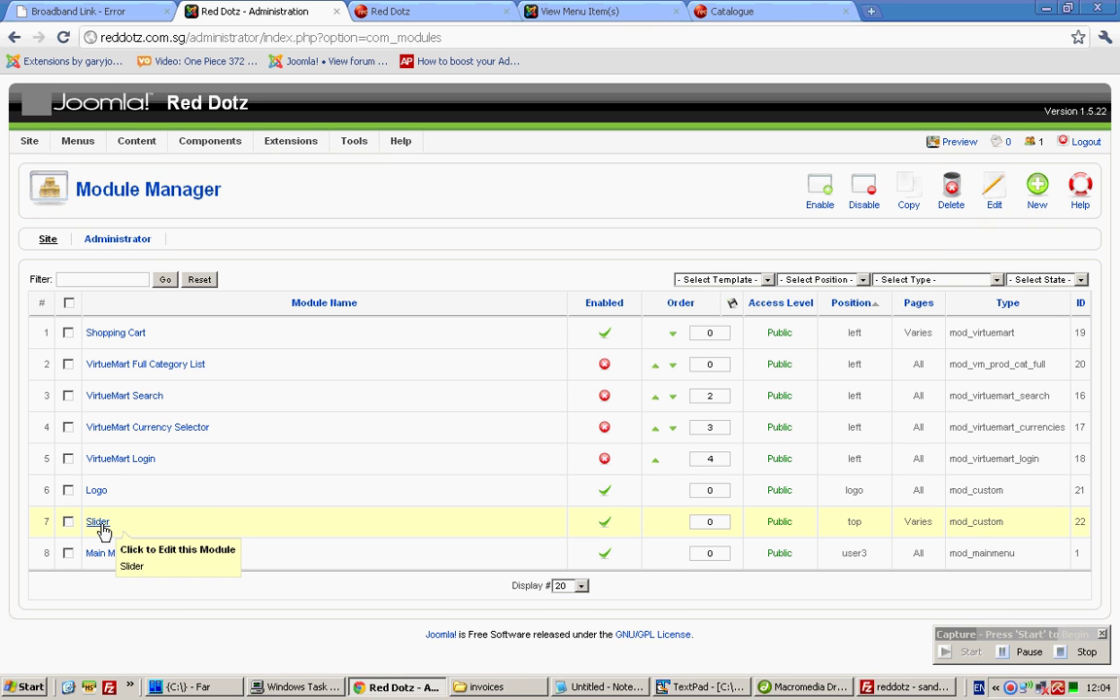
left_click(101, 526)
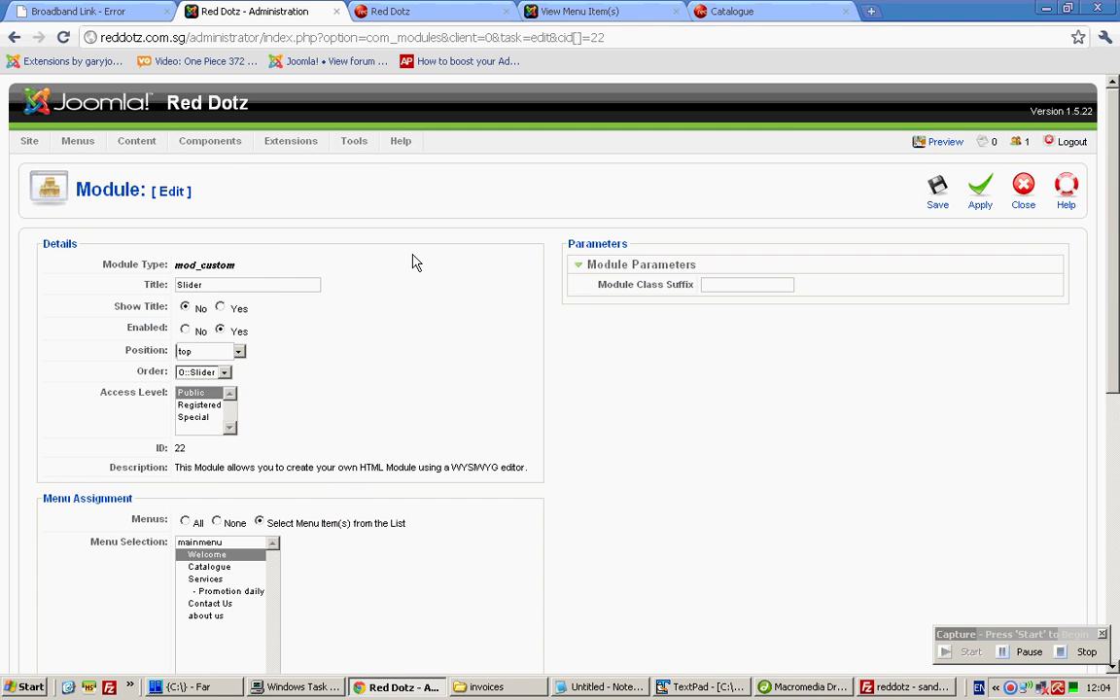
scroll(408, 261, "down", 5)
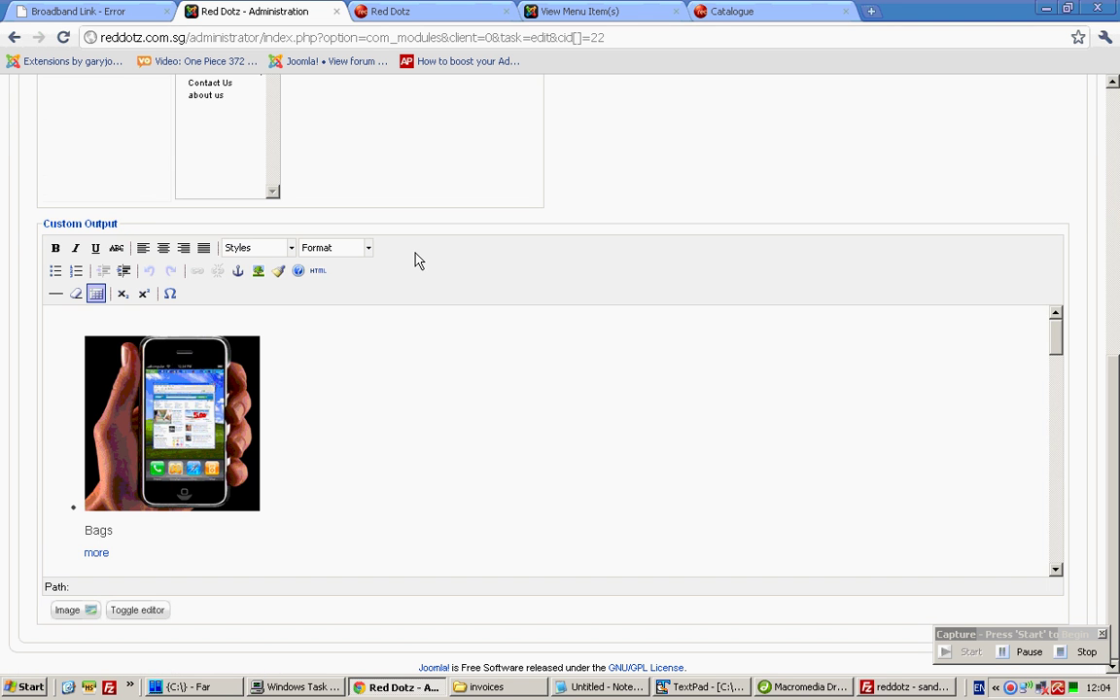
Step: Open the slider's HTML source and select the last slide items up to slide-5
left_click(319, 272)
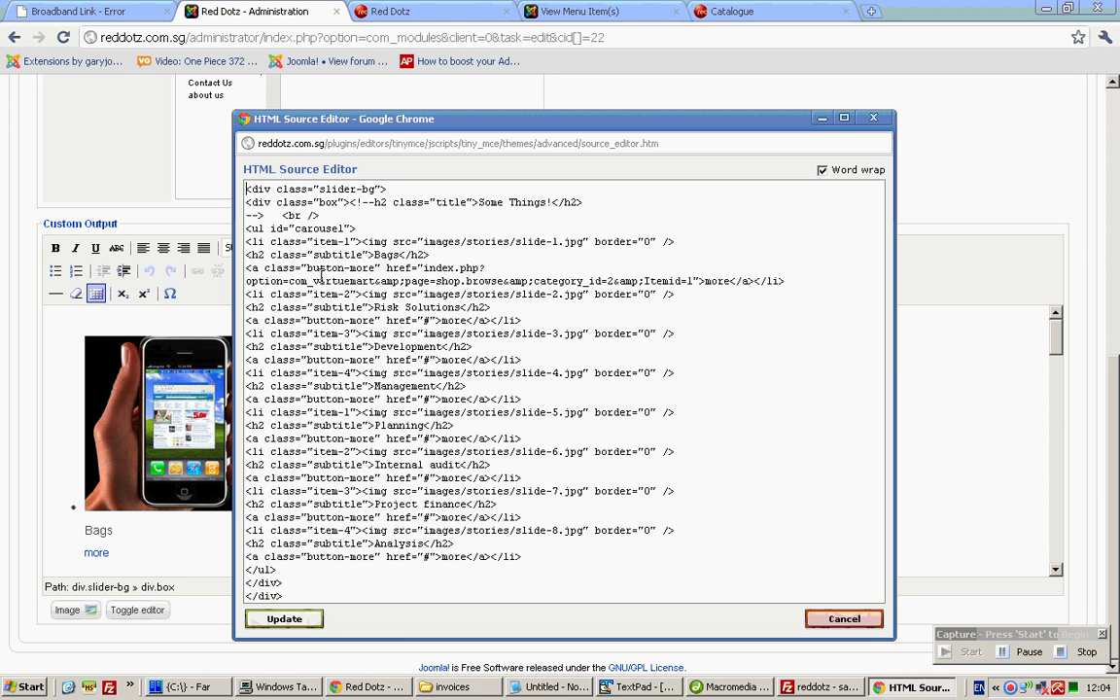
left_click(368, 224)
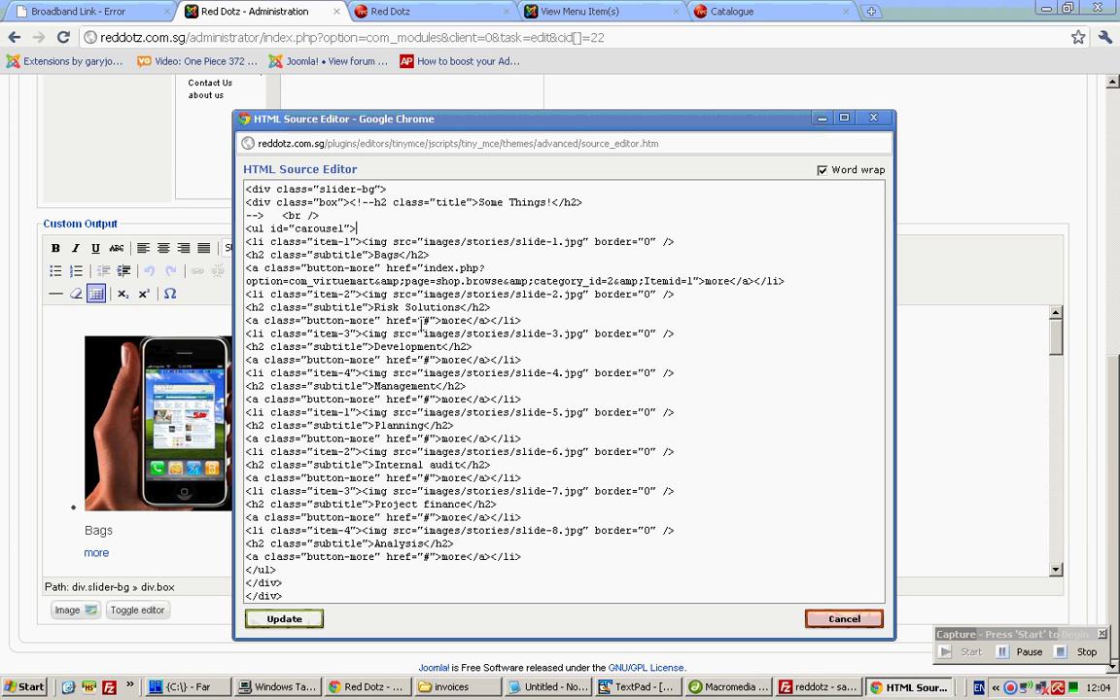
left_click(529, 538)
key("Down")
key("End")
key("shift+Up")
key("shift+Up")
key("shift+Up")
key("shift+Up")
key("shift+Up")
key("shift+Up")
key("shift+Up")
key("shift+Up")
key("shift+Up")
key("shift+Up")
key("shift+Up")
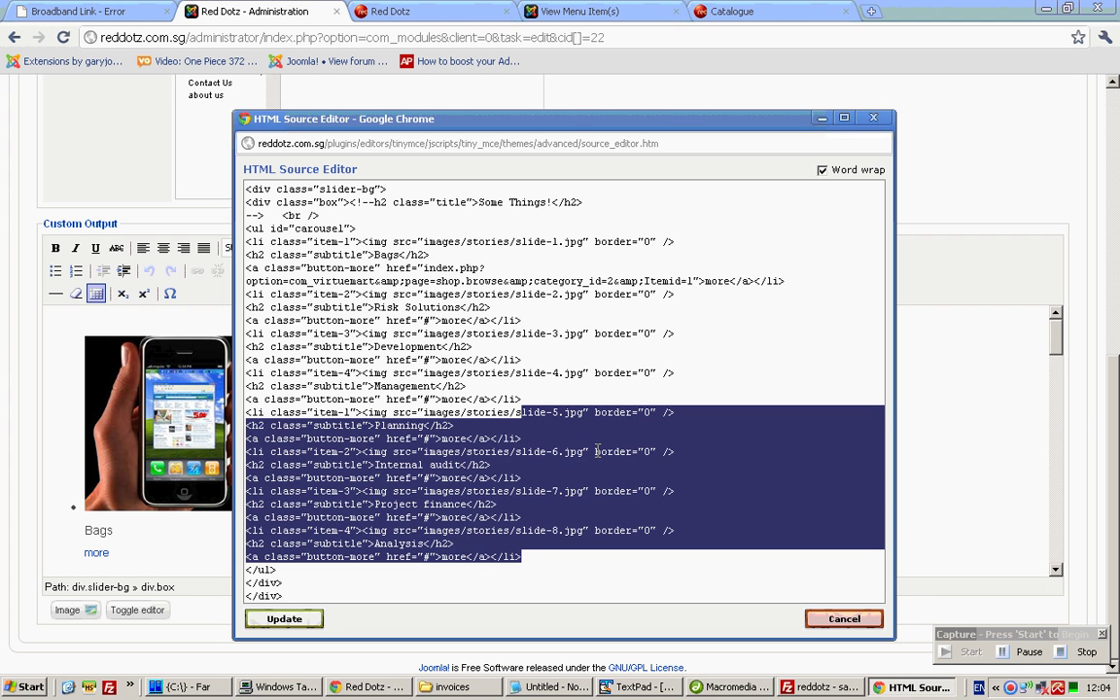
key("shift+Home")
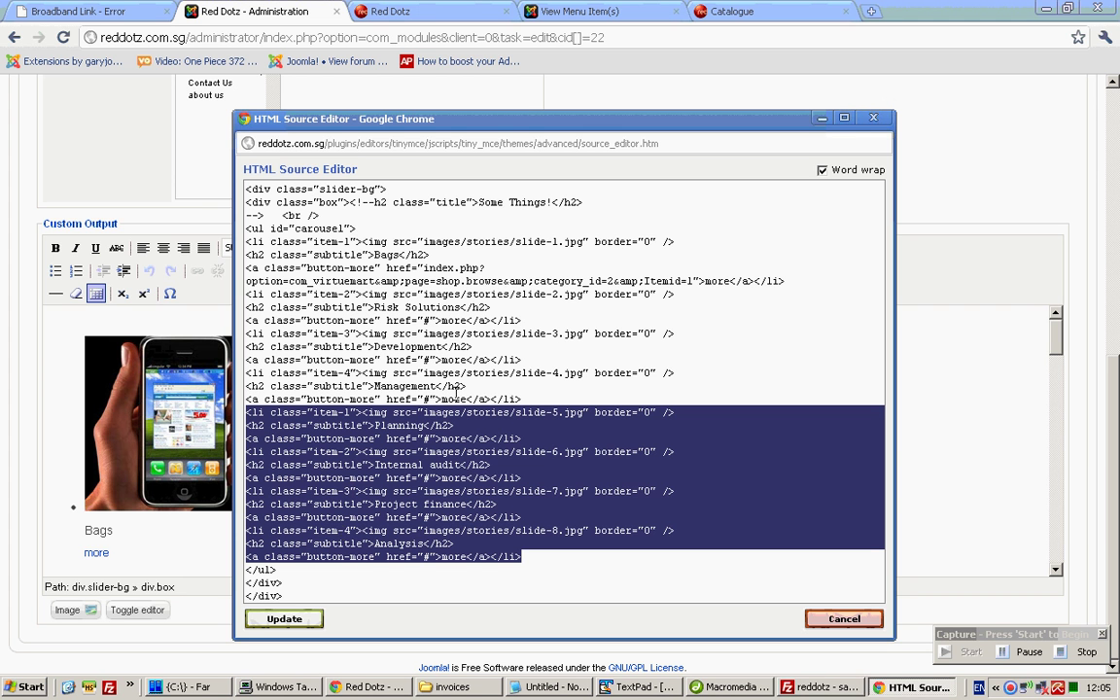
Step: Select the slide-5 to slide-8 items and place the caret after the last item
left_click_drag(529, 399, 244, 241)
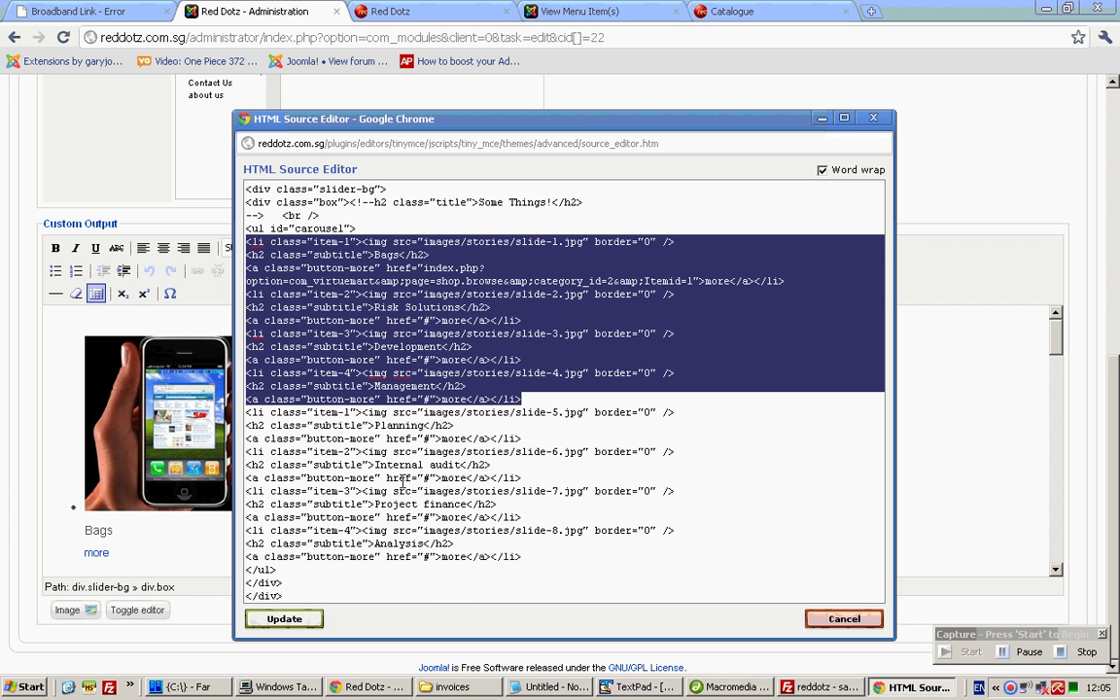
left_click_drag(539, 556, 248, 530)
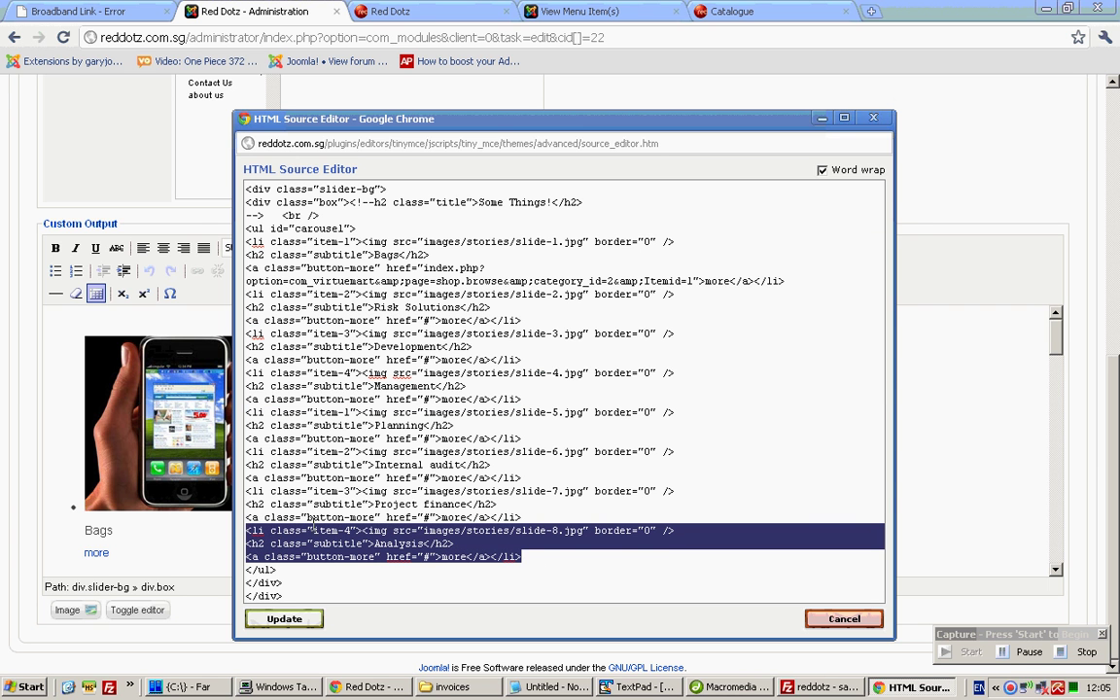
left_click_drag(528, 515, 250, 491)
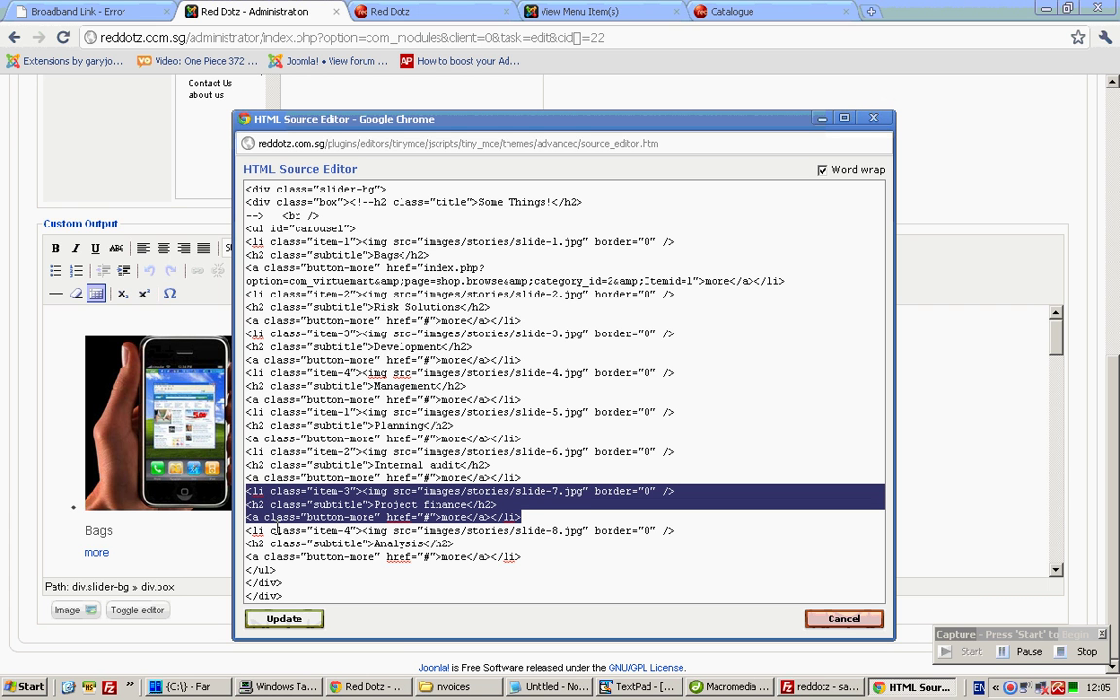
left_click(559, 556)
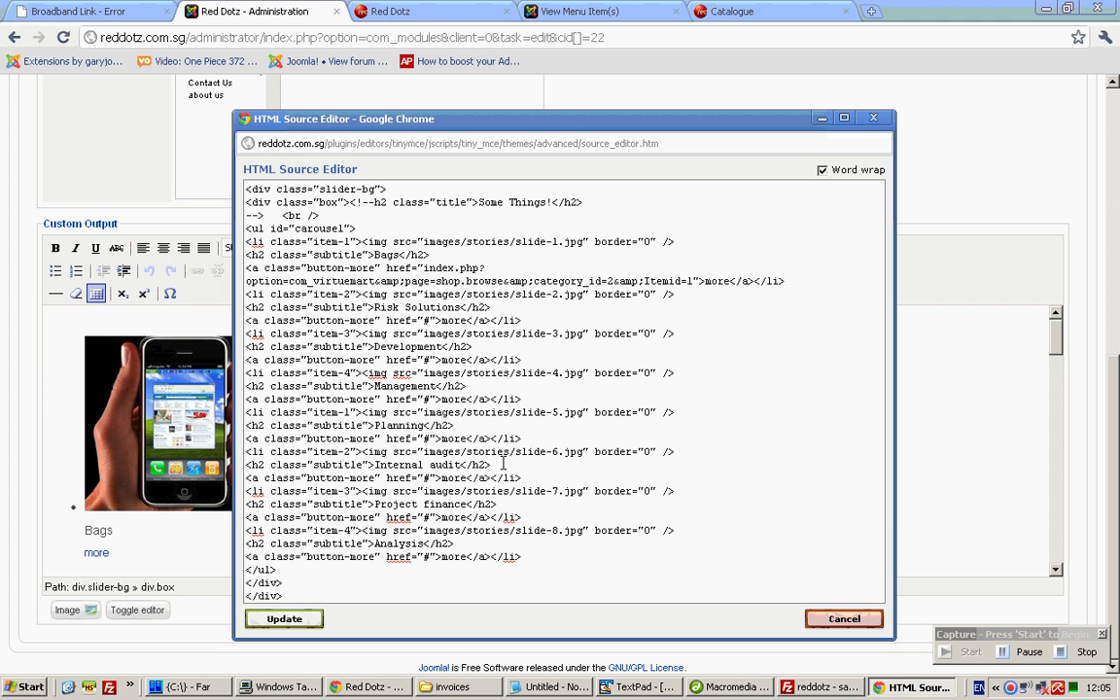
left_click(245, 412, "shift")
key("ctrl+c")
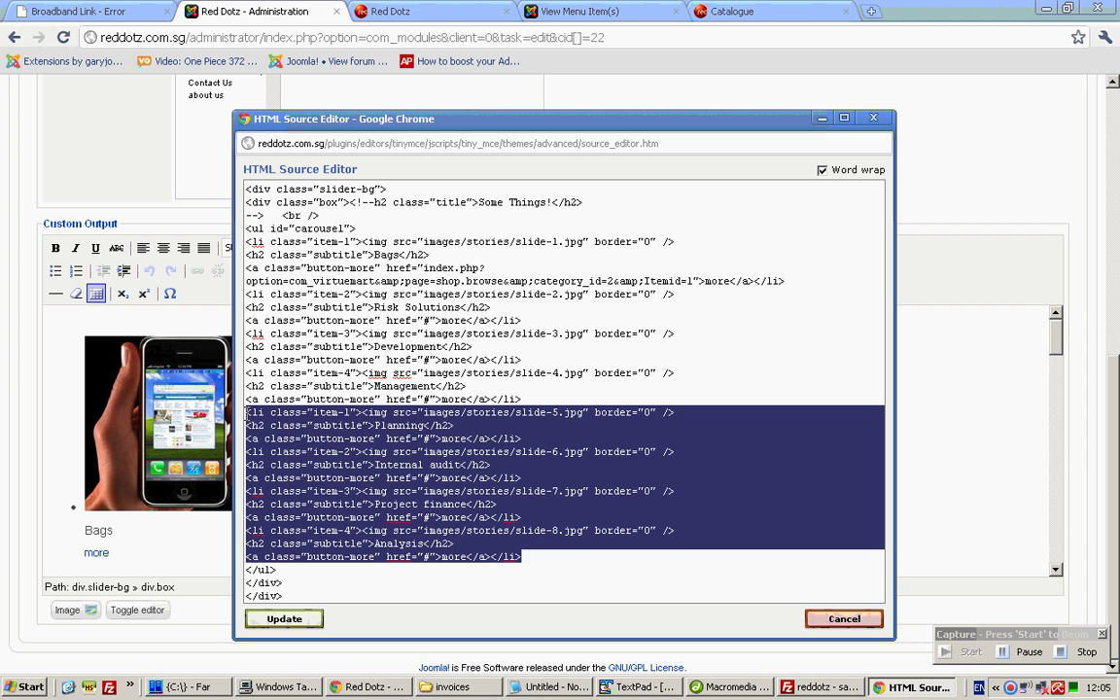
left_click(537, 555)
Step: Paste a copy of the slide-5–8 items and retitle the first copy Bags
key("Return")
key("Return")
key("Return")
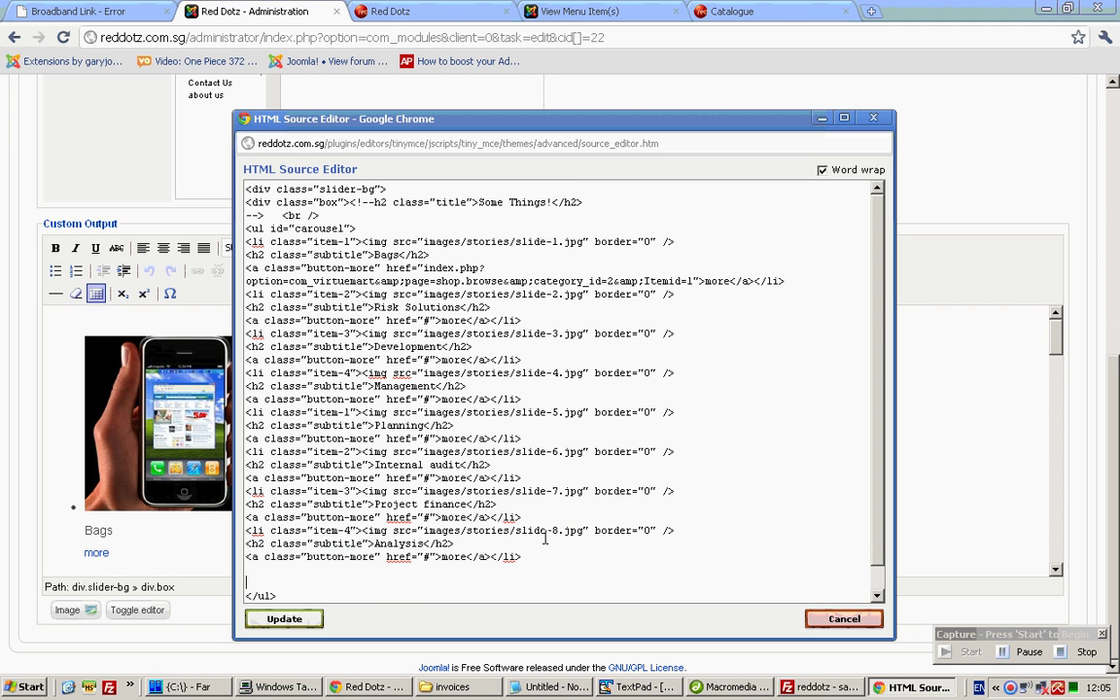
key("ctrl+v")
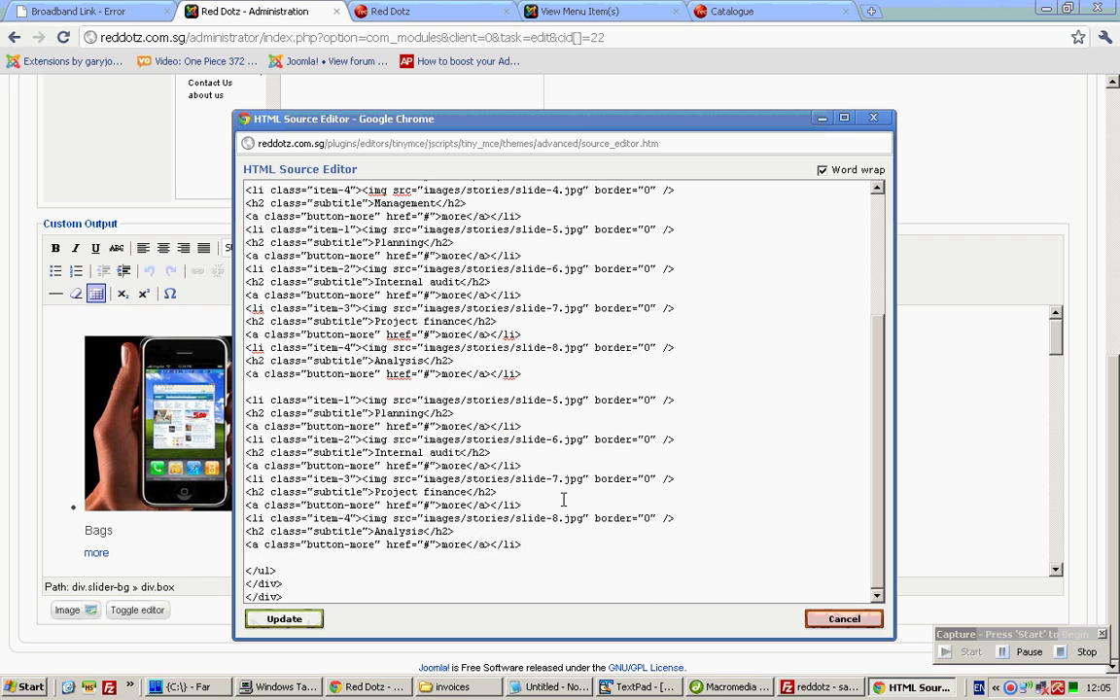
left_click(564, 400)
double_click(399, 413)
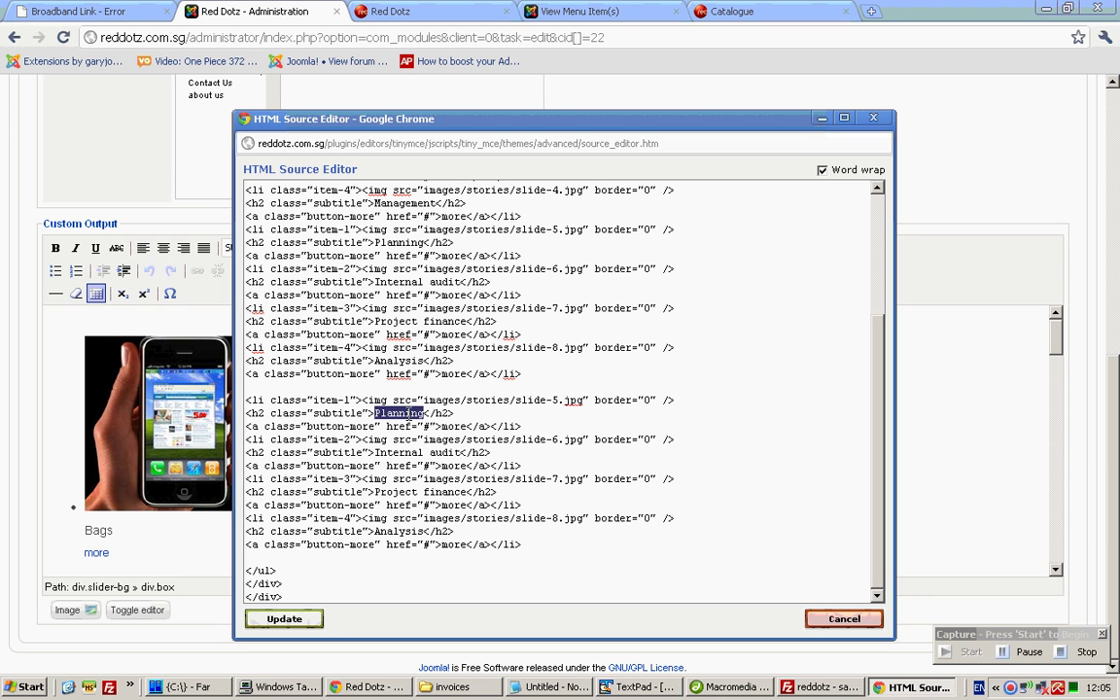
type("Bags")
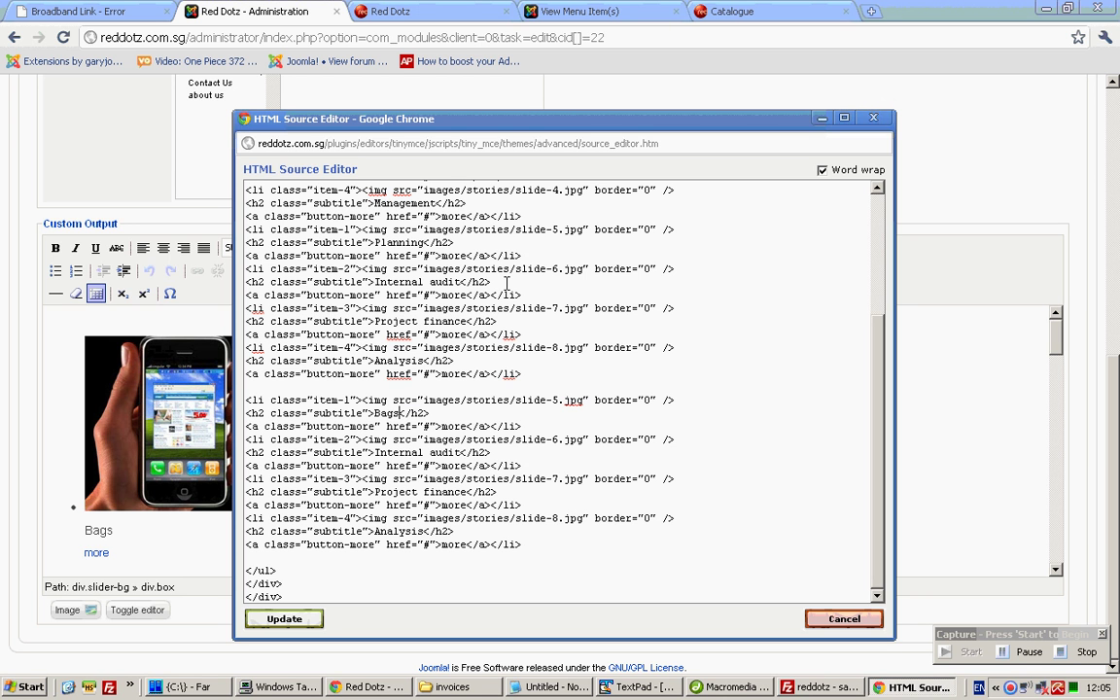
Step: Replace the Internal audit subtitle with Clocks and delete the Project finance subtitle
key("Down")
key("Down")
key("Down")
double_click(414, 452)
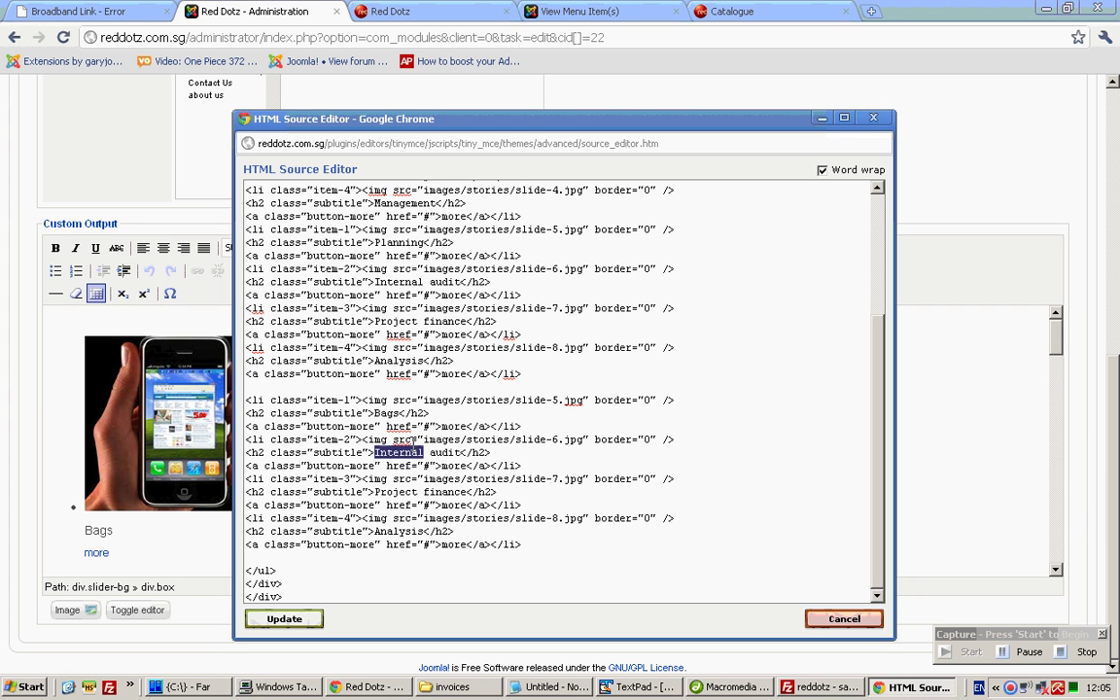
key("ctrl+shift+Right")
key("Delete")
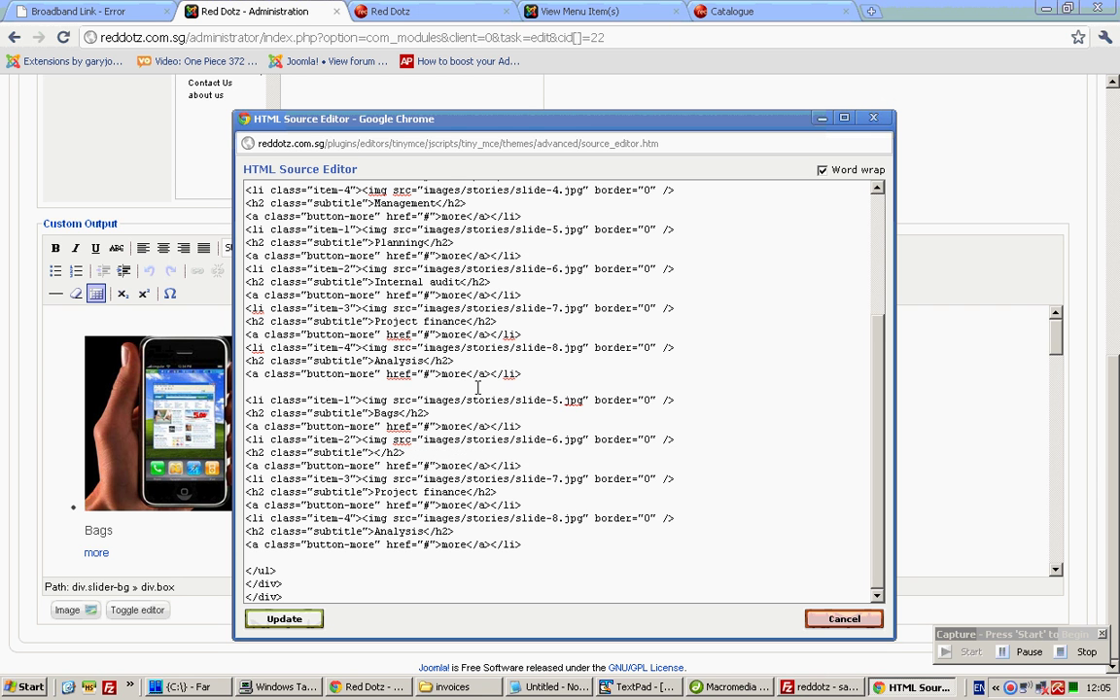
type("Clocks")
left_click(435, 492)
key("ctrl+Right")
key("ctrl+shift+Left")
key("ctrl+shift+Left")
key("Delete")
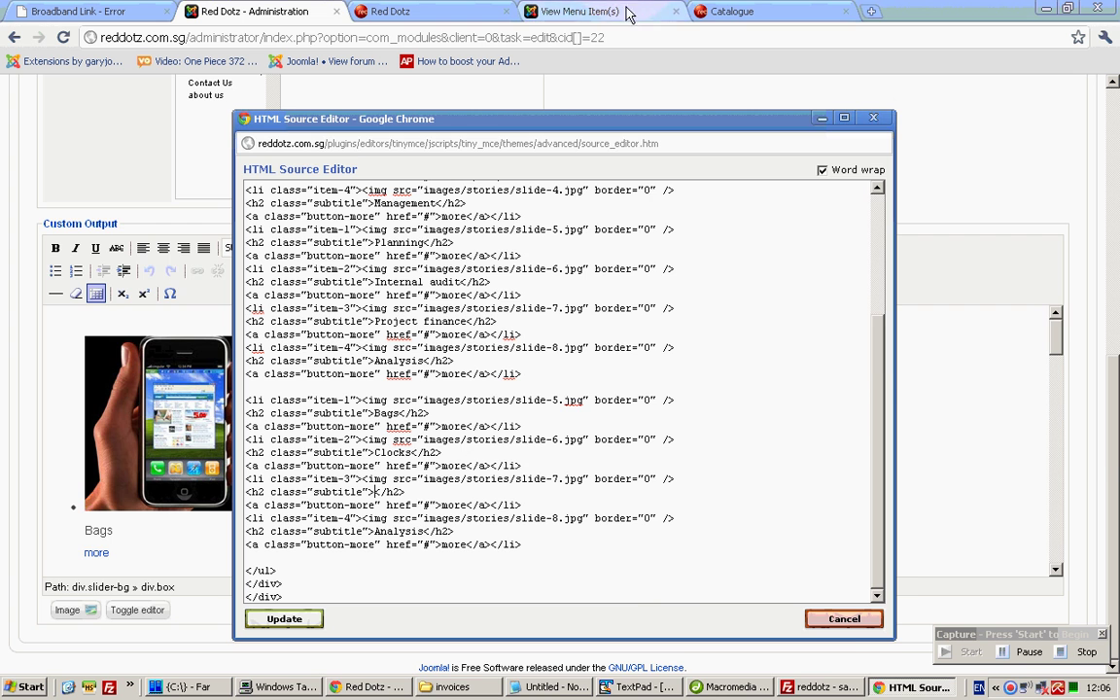
Step: Check the catalogue category names and enter Tools in the empty subtitle
left_click(700, 11)
scroll(739, 298, "down", 1)
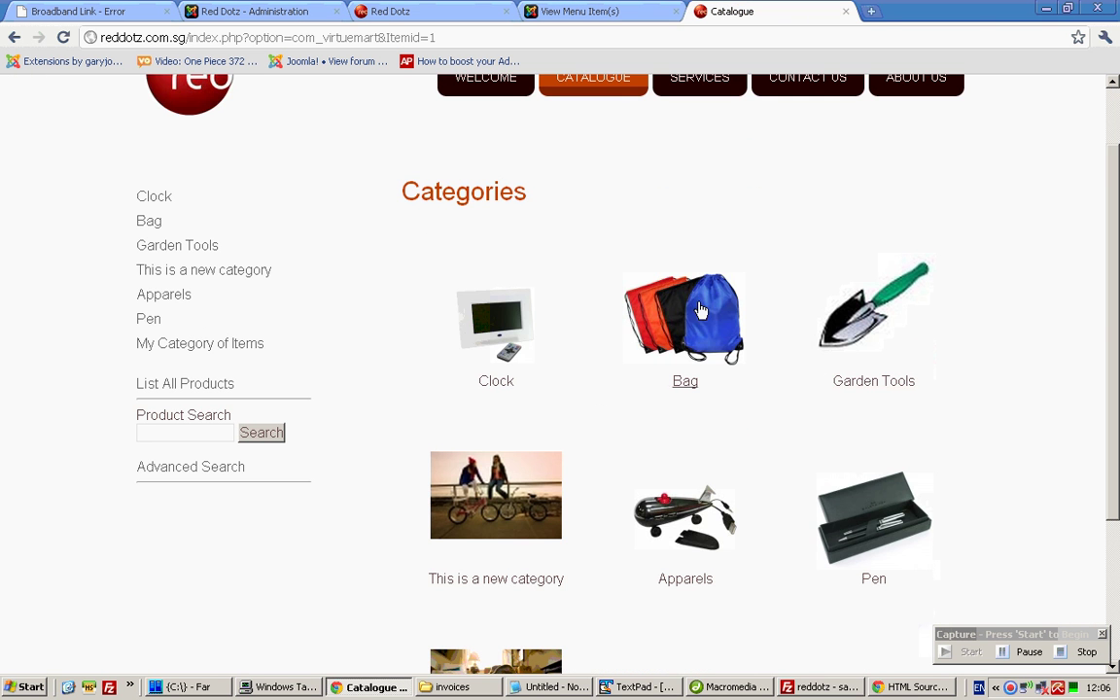
left_click(275, 19)
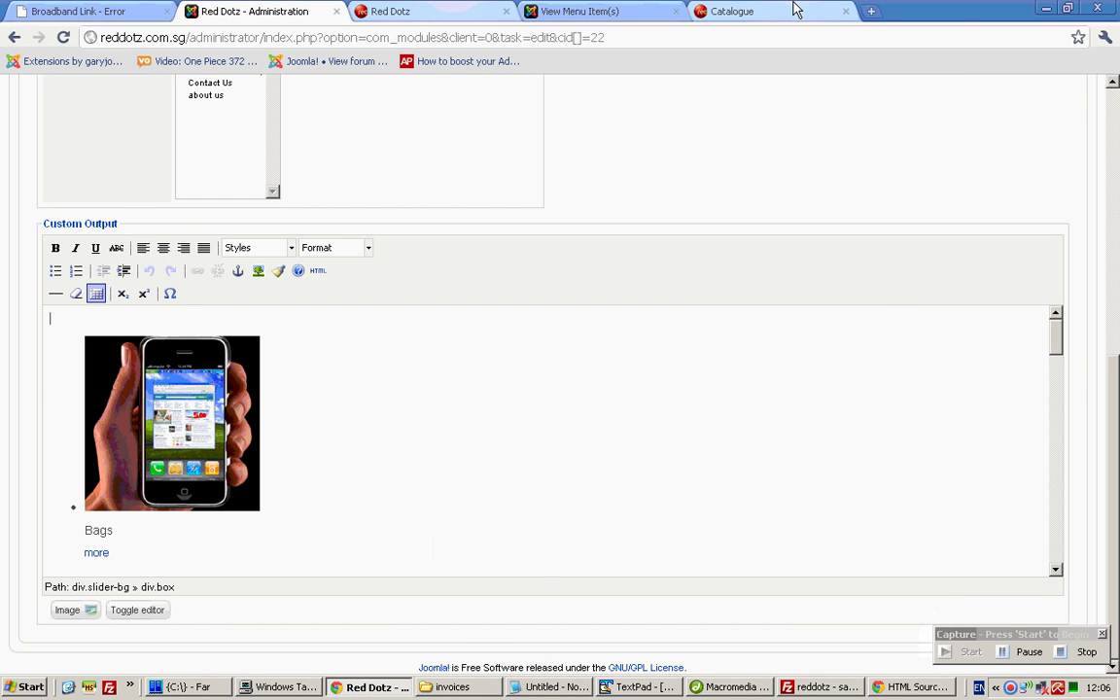
left_click(792, 13)
key("alt+Tab")
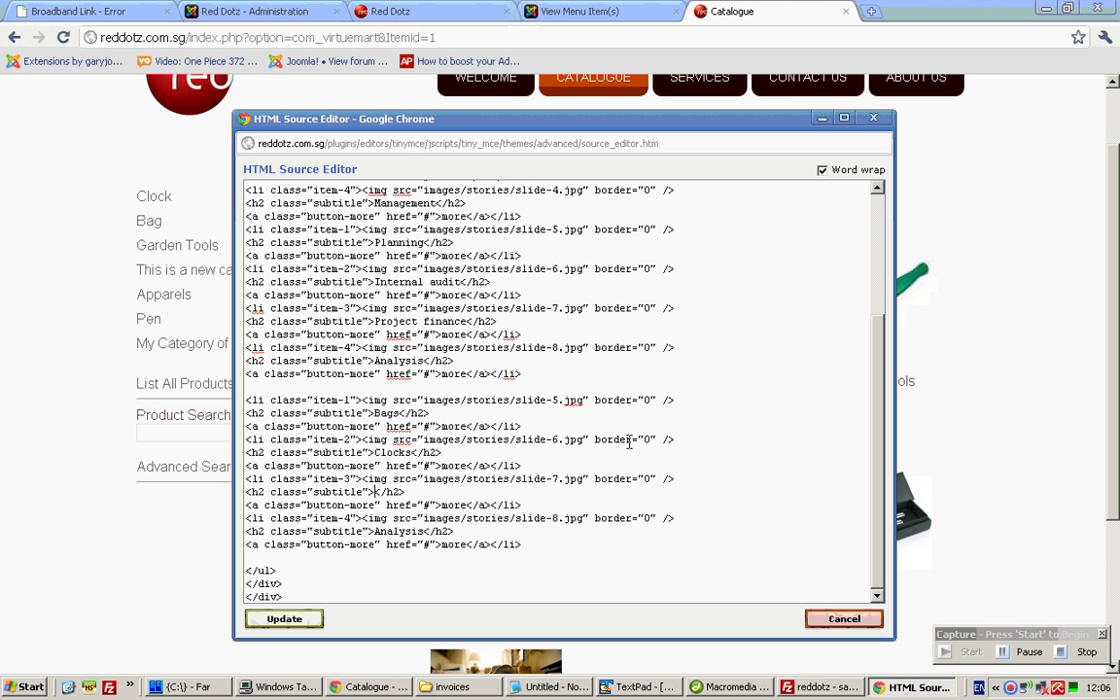
type("Tools")
Step: Replace the Analysis subtitle with Pen and select the Bags item's slide-5.jpg path
left_click(977, 359)
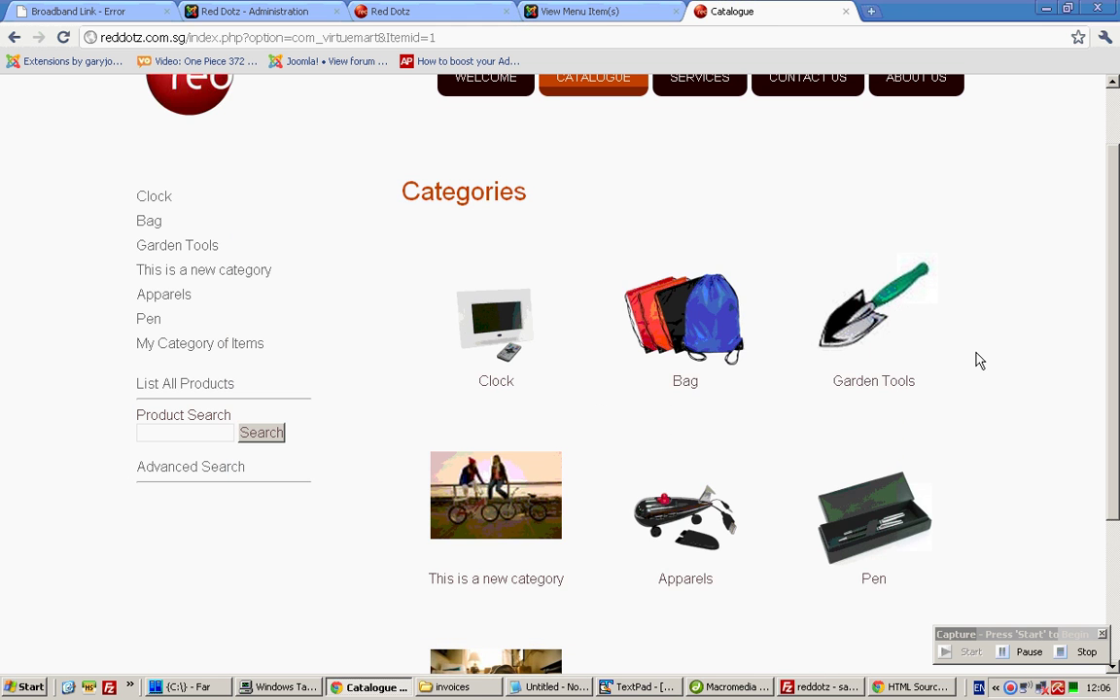
scroll(975, 361, "down", 4)
key("alt+Tab")
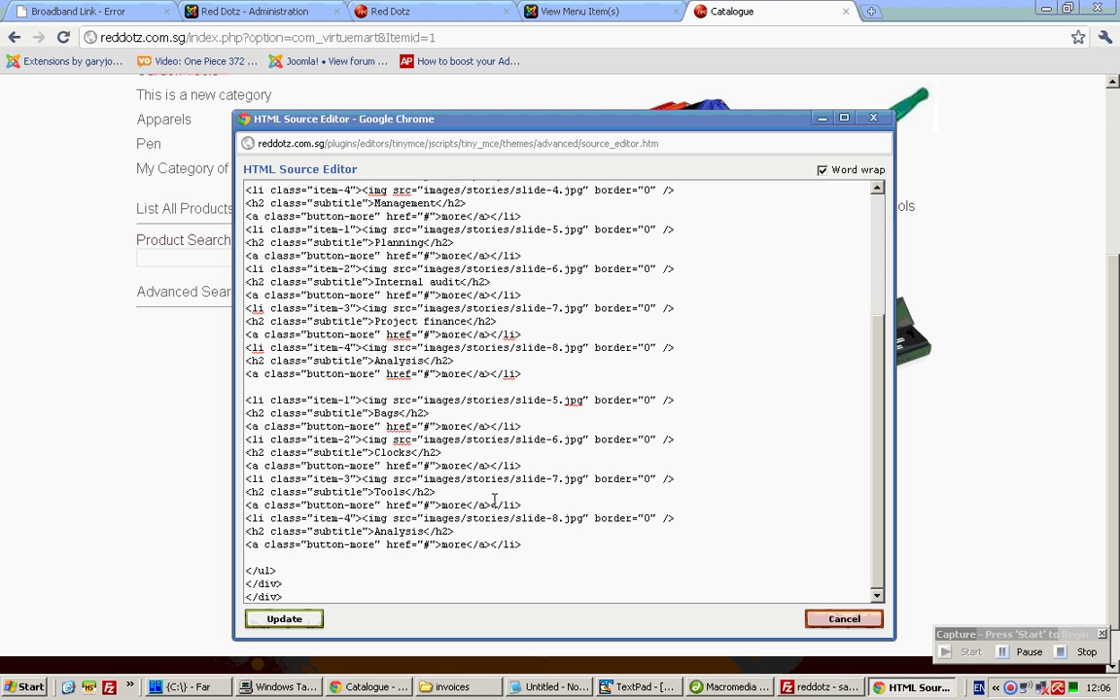
double_click(394, 531)
type("Pen")
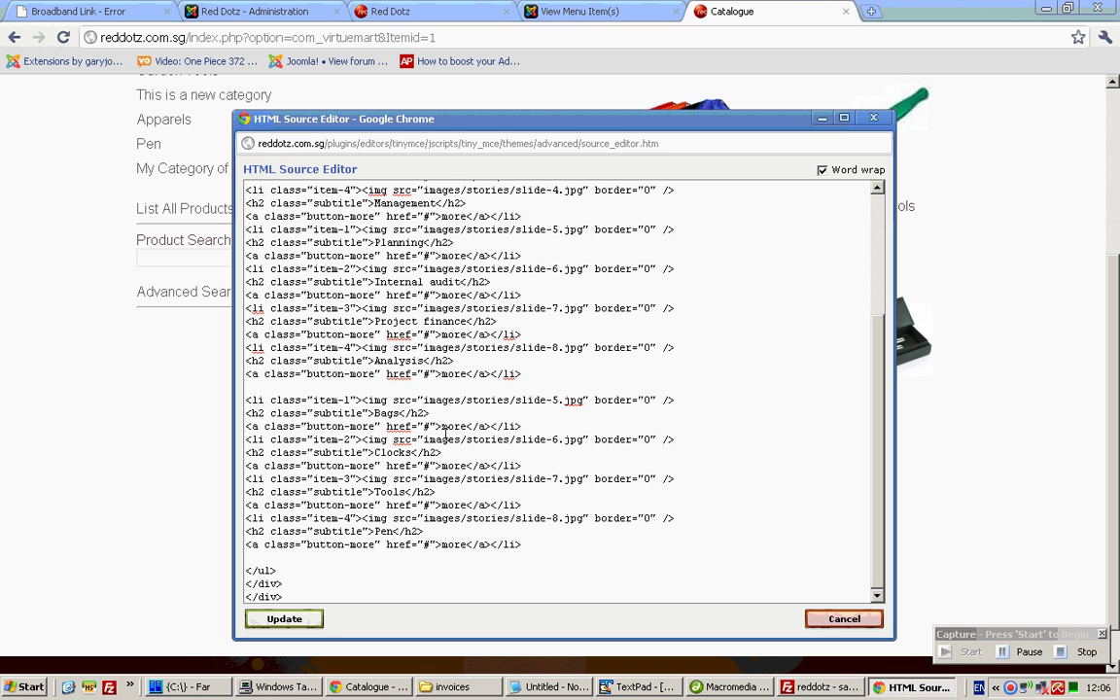
left_click_drag(424, 400, 585, 403)
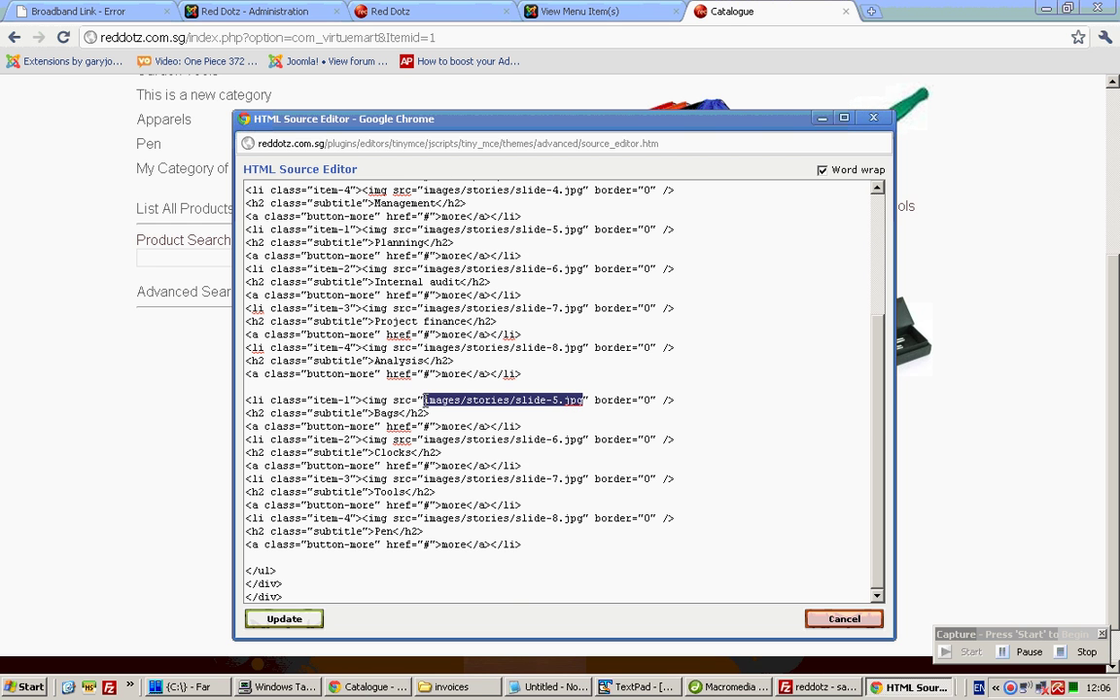
Step: Replace slide-5.jpg in the Bags slide with the catalogue's Bag image URL
left_click(854, 364)
scroll(793, 301, "up", 3)
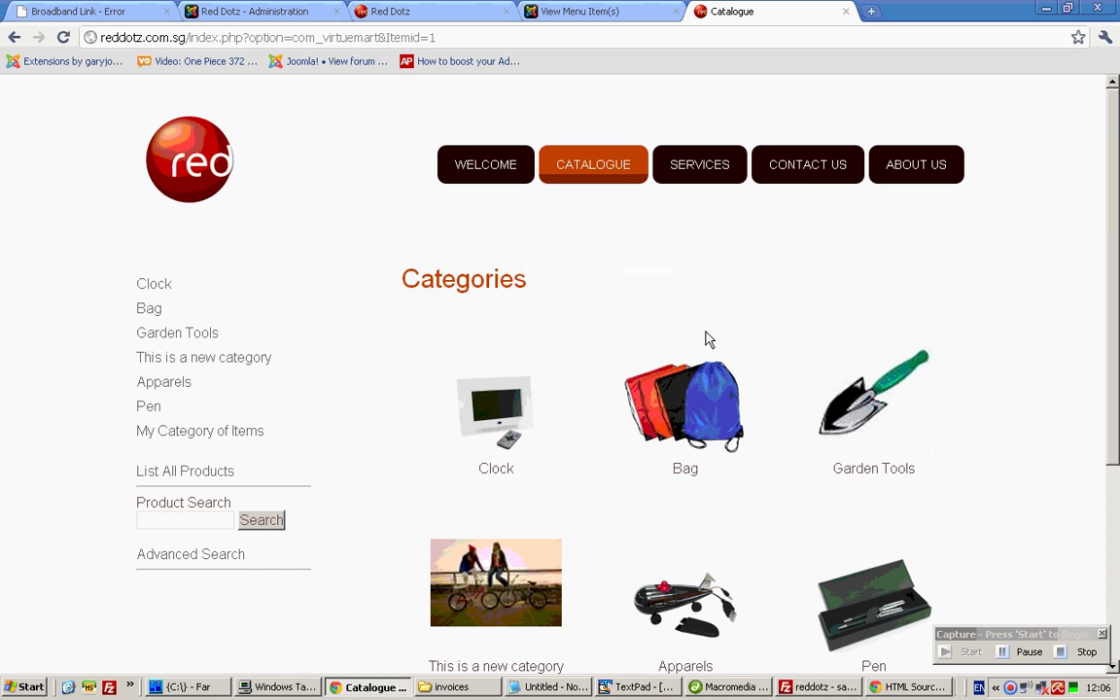
scroll(788, 296, "down", 1)
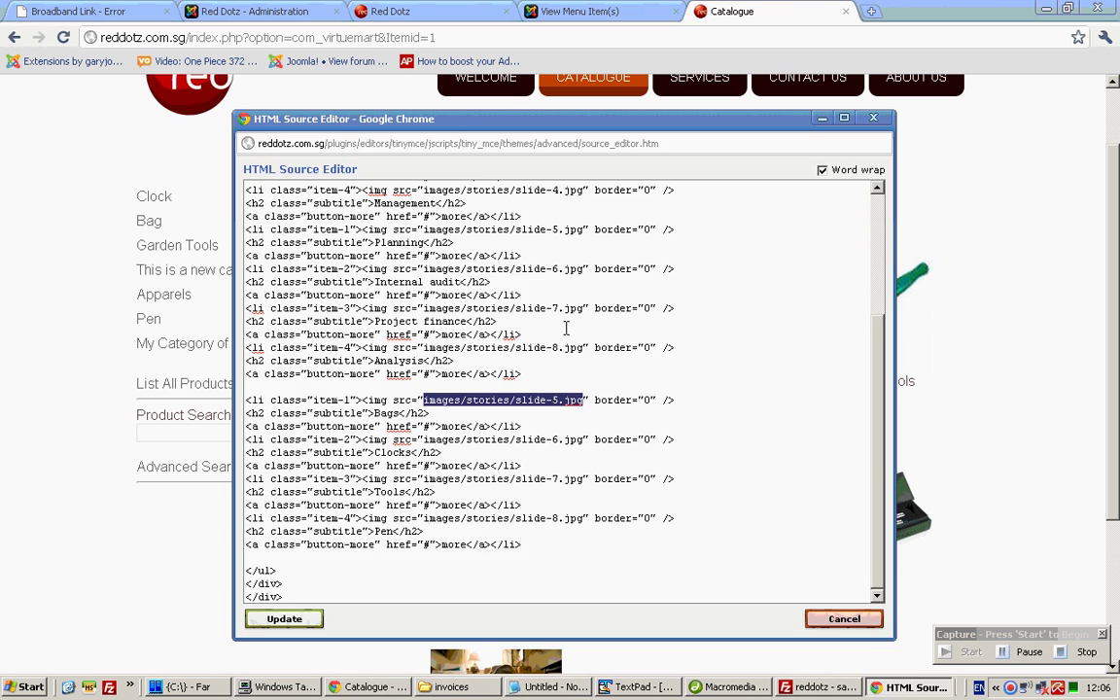
right_click(694, 332)
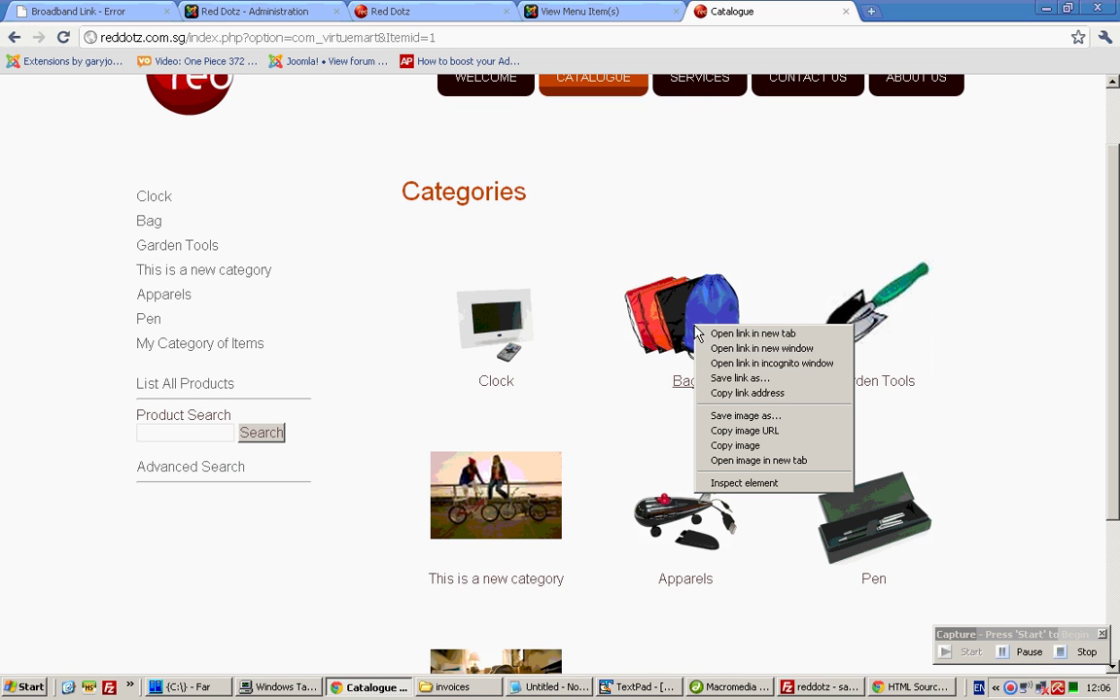
left_click(755, 394)
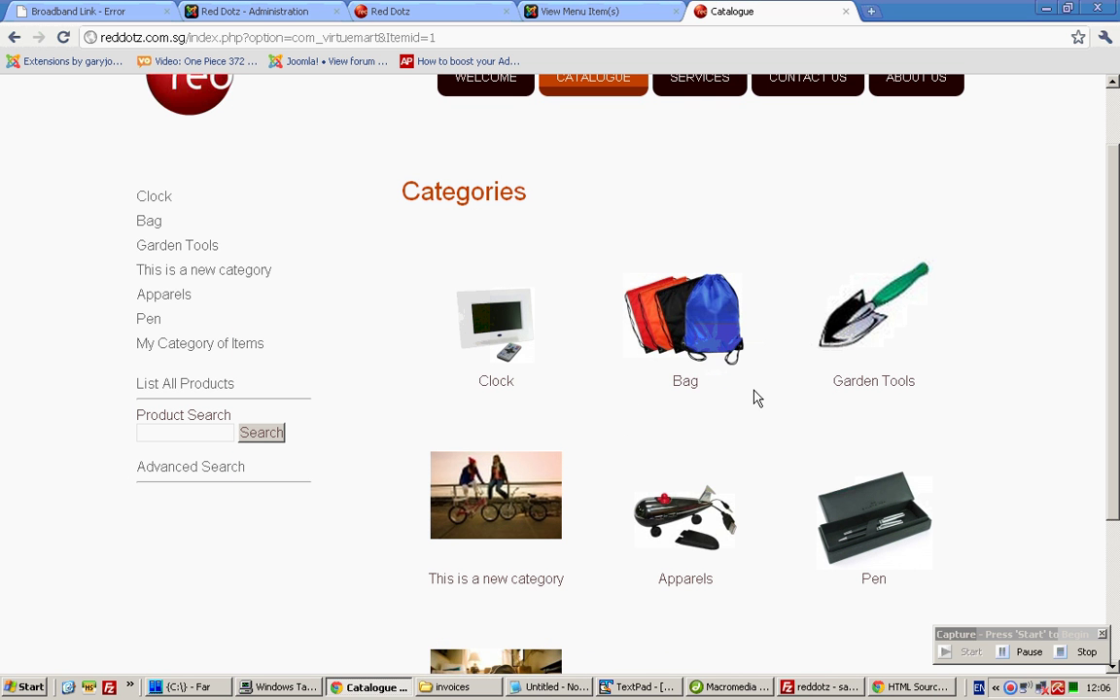
right_click(691, 304)
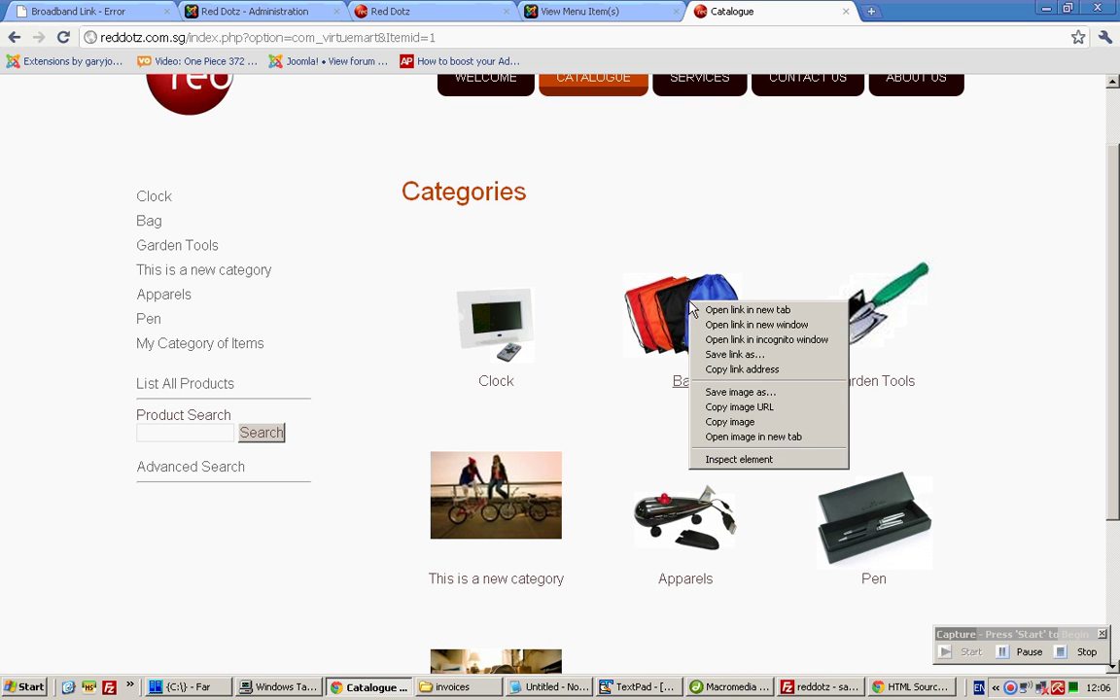
left_click(762, 412)
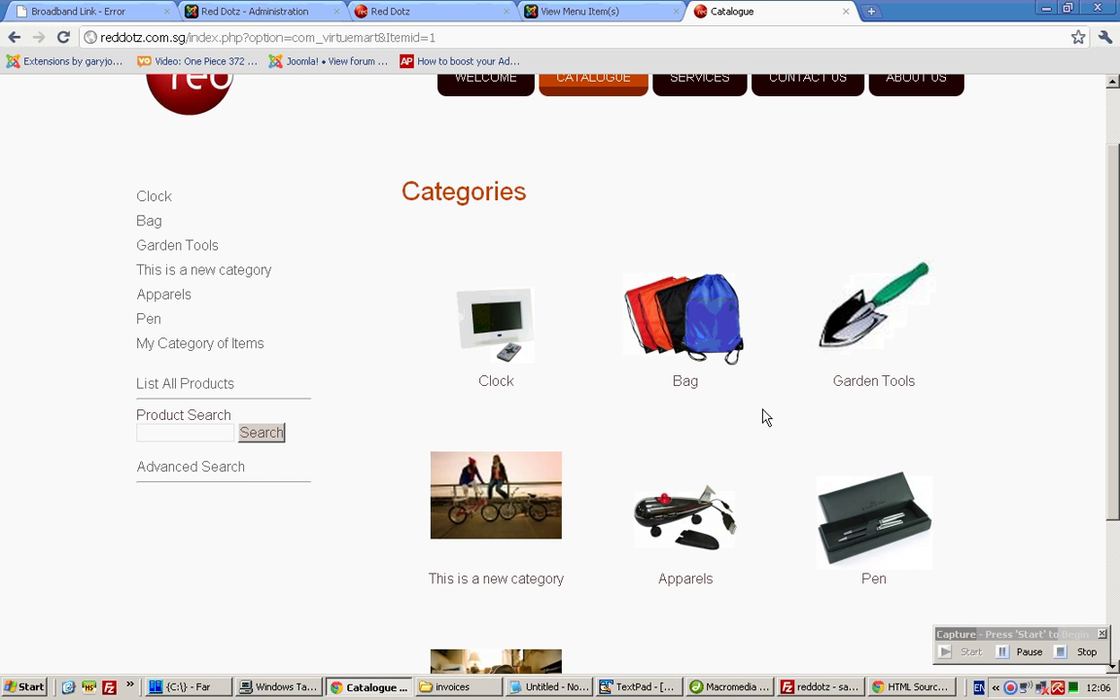
key("alt+Tab")
key("ctrl+v")
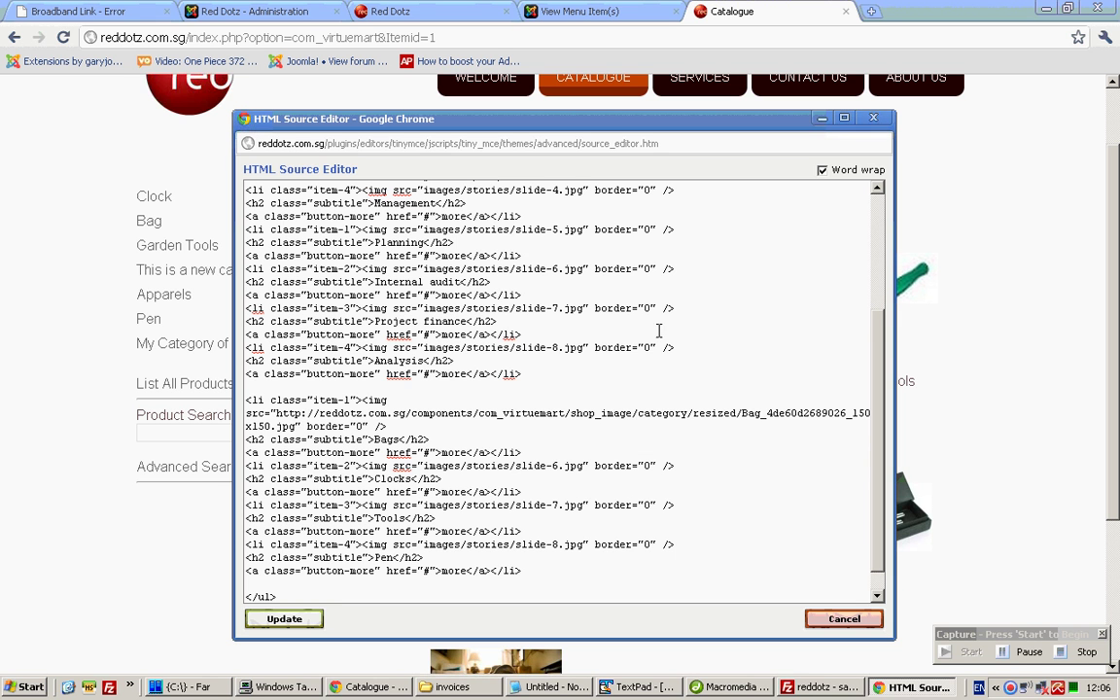
Step: Replace slide-6.jpg in the Clocks slide with the Clock image URL
key("alt+Tab")
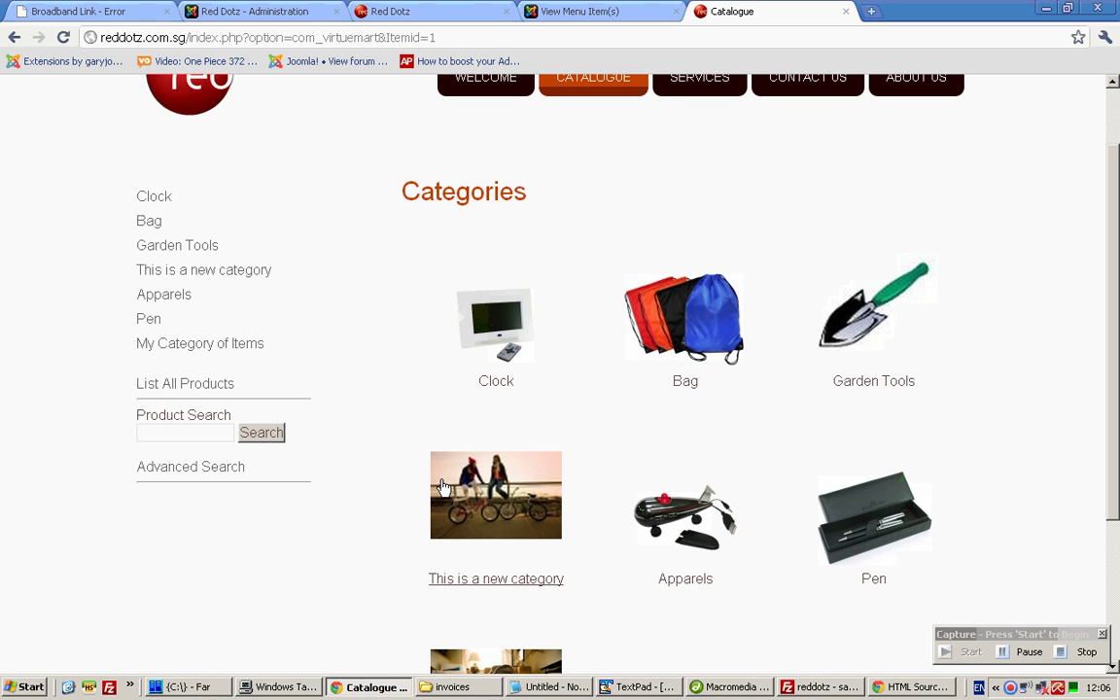
right_click(494, 323)
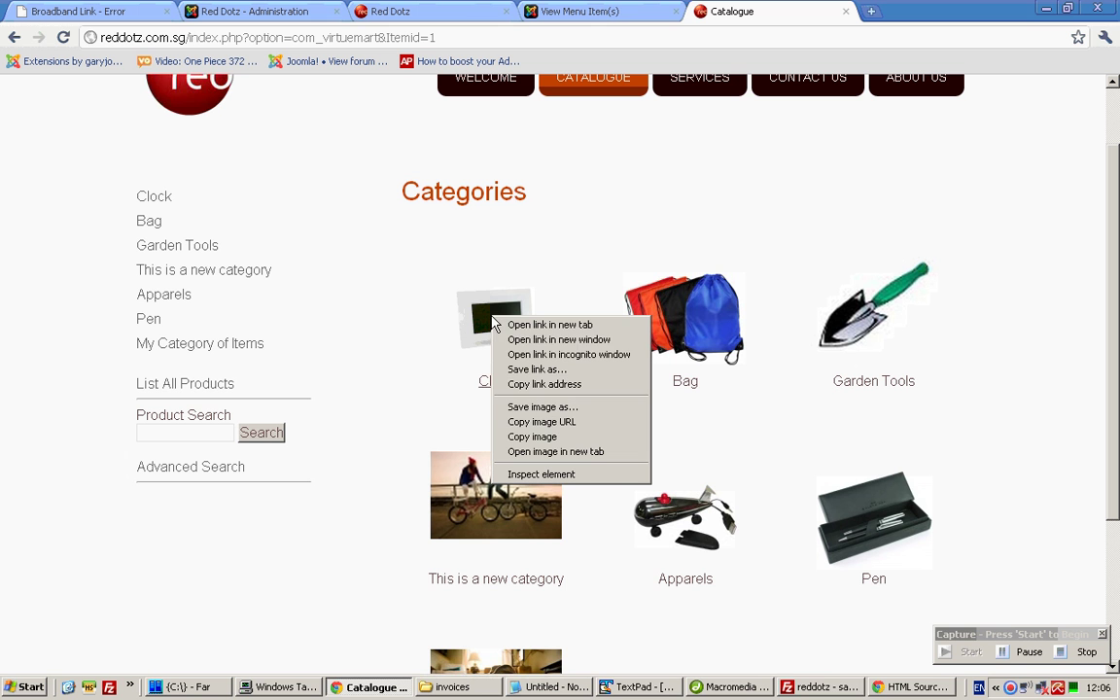
left_click(602, 424)
key("alt+Tab")
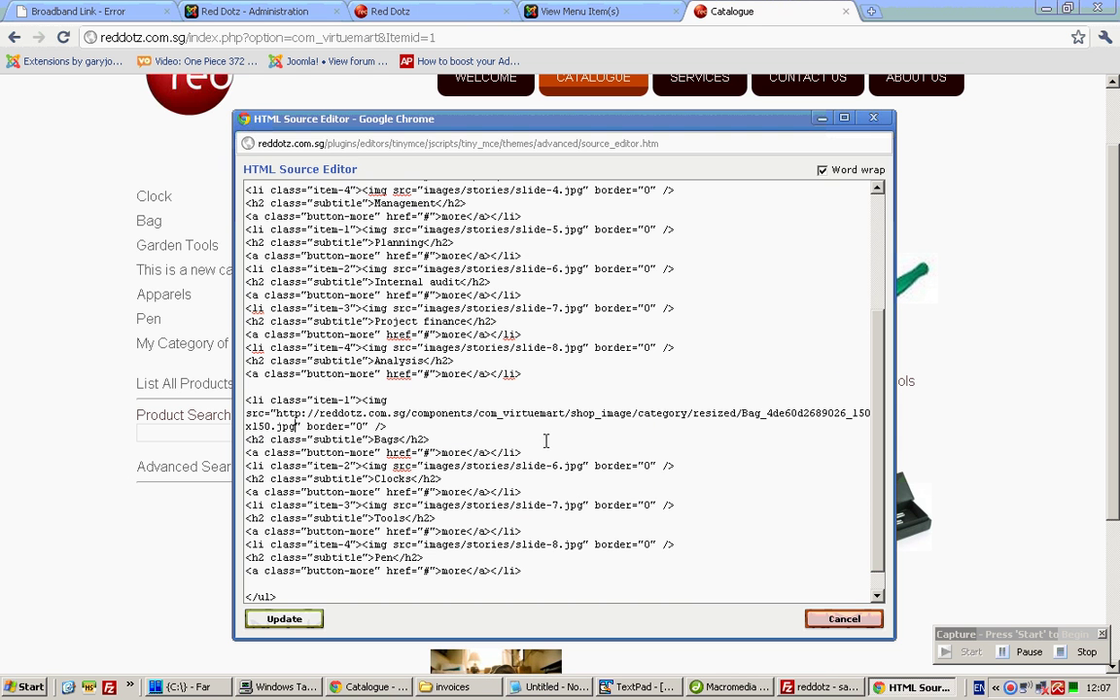
key("ctrl+Left")
key("ctrl+shift+Right")
key("ctrl+shift+Right")
key("ctrl+shift+Right")
key("ctrl+shift+Right")
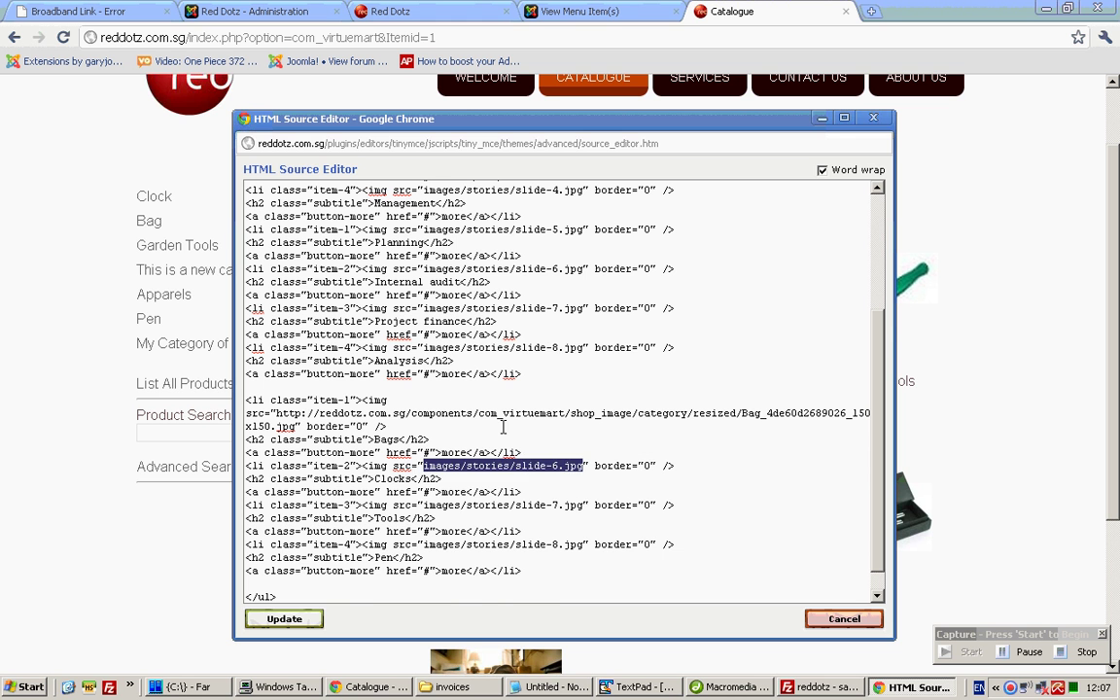
key("ctrl+v")
scroll(502, 427, "down", 2)
Step: Paste the Garden Tools image URL over slide-8.jpg in item-4
key("alt+Tab")
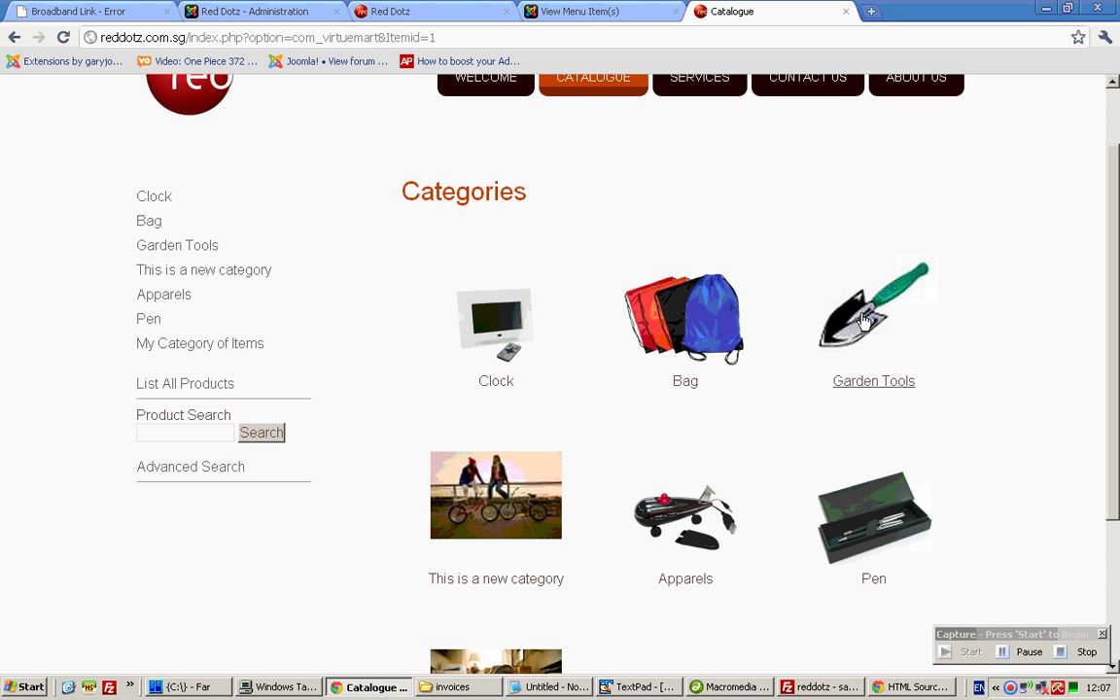
right_click(863, 317)
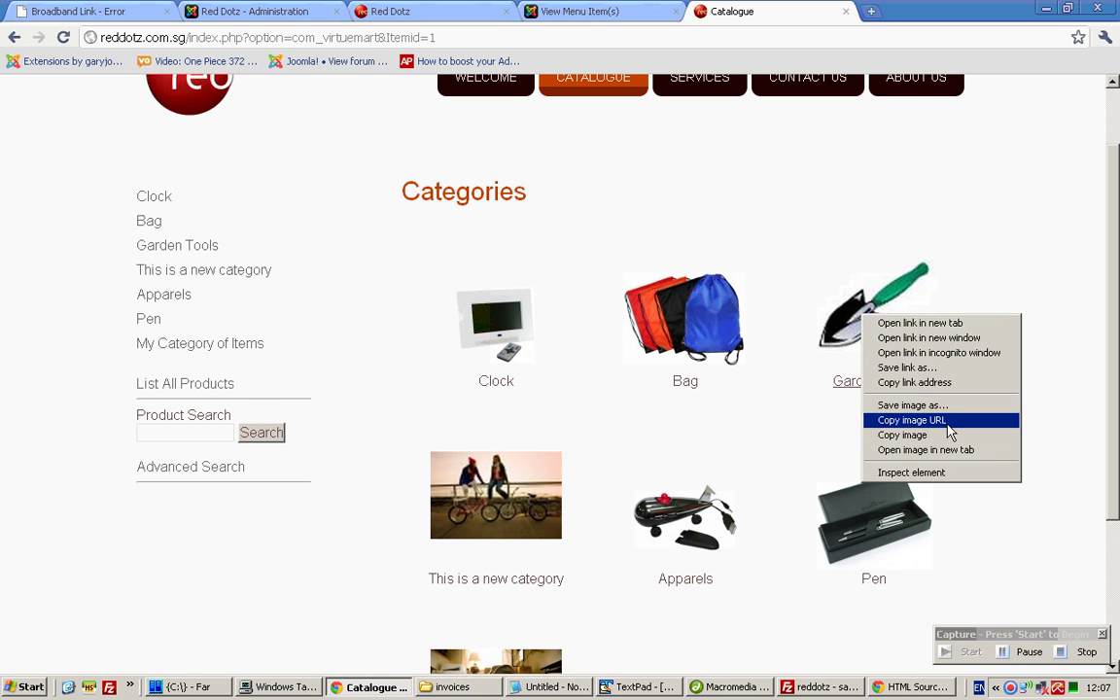
left_click(914, 420)
key("alt+Tab")
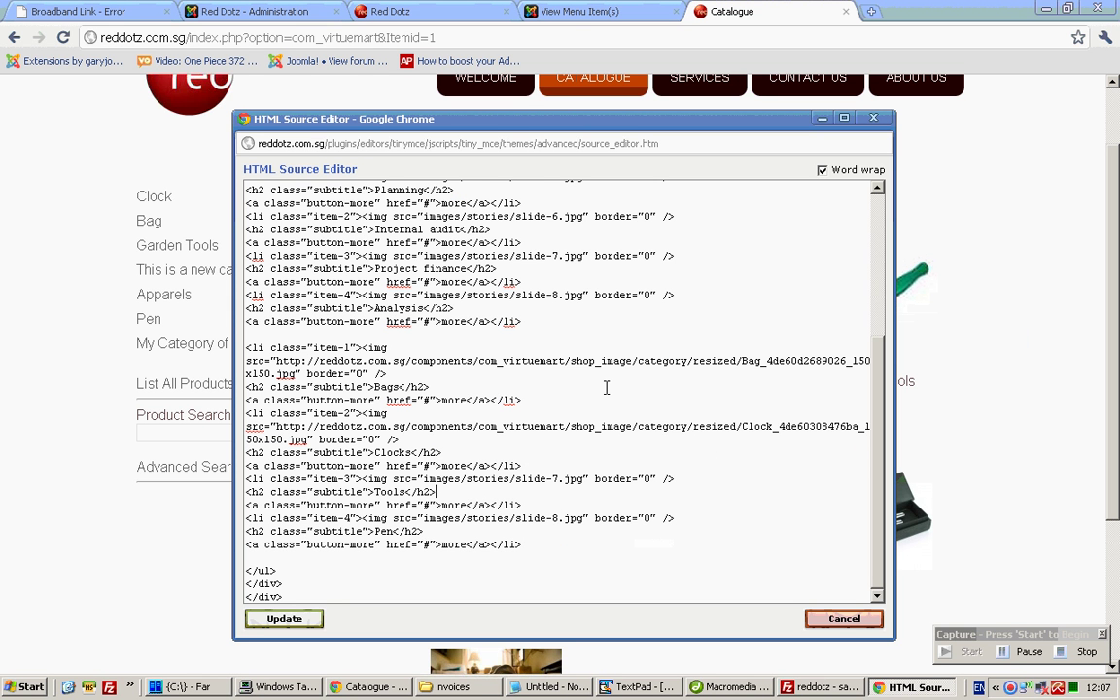
key("shift+Right")
key("shift+Right")
key("shift+Right")
key("shift+Right")
key("shift+Right")
key("shift+Right")
key("shift+Right")
key("shift+Right")
key("shift+Right")
key("shift+Right")
key("shift+Right")
key("shift+Right")
key("shift+Right")
key("shift+Right")
key("shift+Right")
key("shift+Right")
key("shift+Right")
key("shift+Right")
key("shift+Right")
key("shift+Right")
key("ctrl+v")
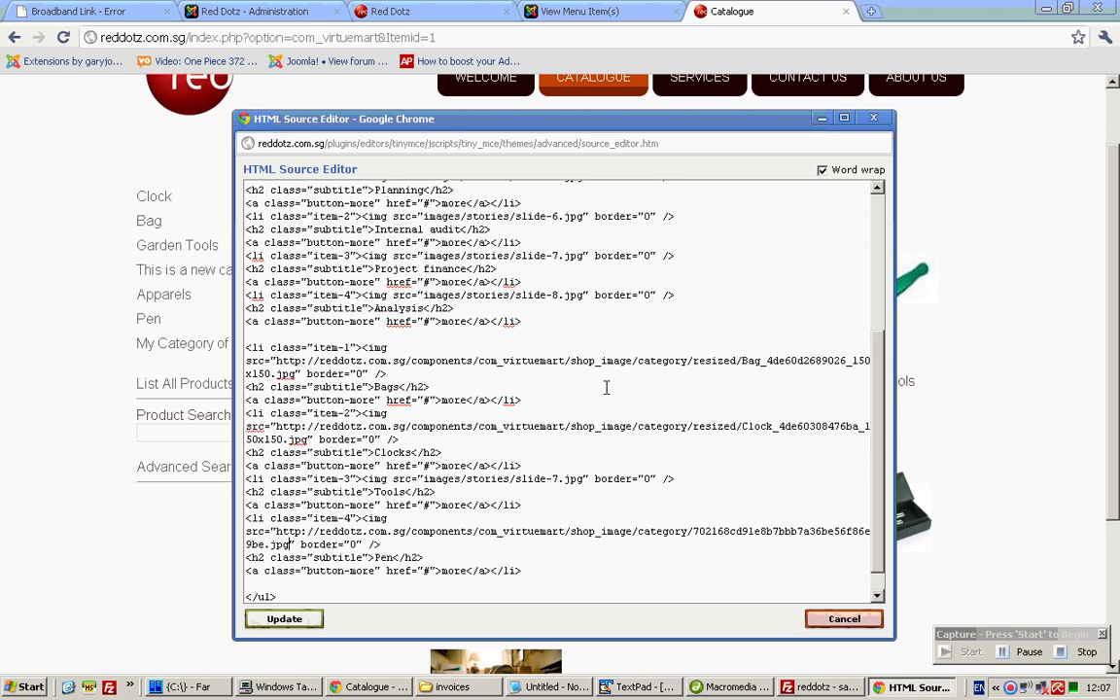
Step: Copy the Pen image URL, clear item-4's image address, and paste into item-3
left_click(1066, 416)
right_click(883, 527)
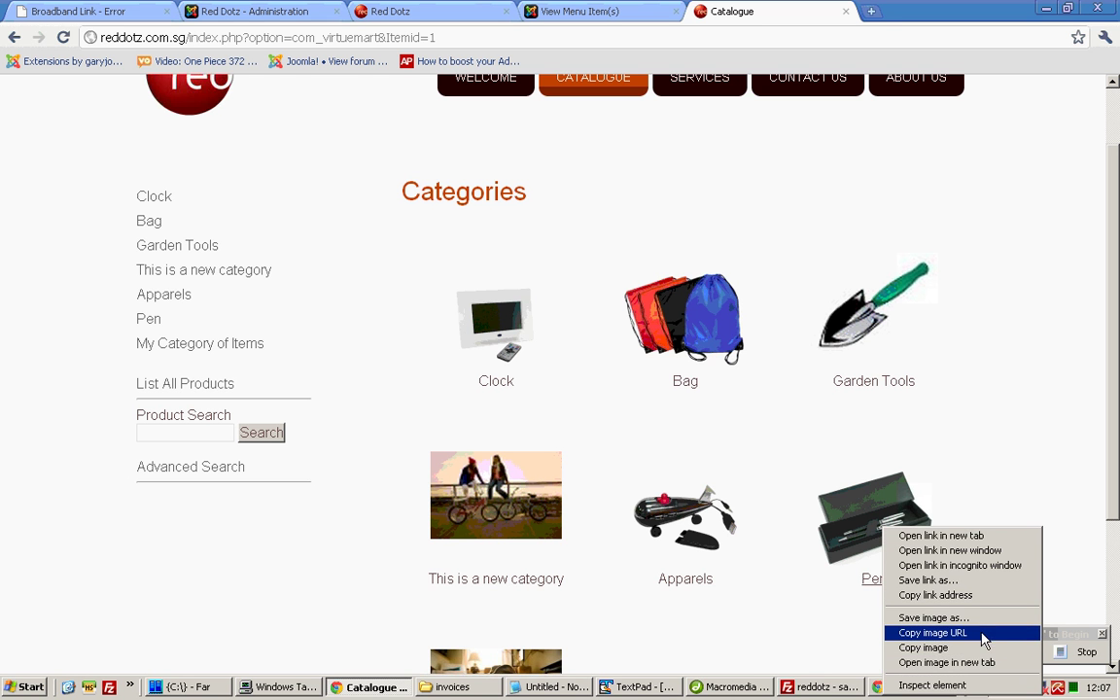
left_click(982, 633)
key("alt+Tab")
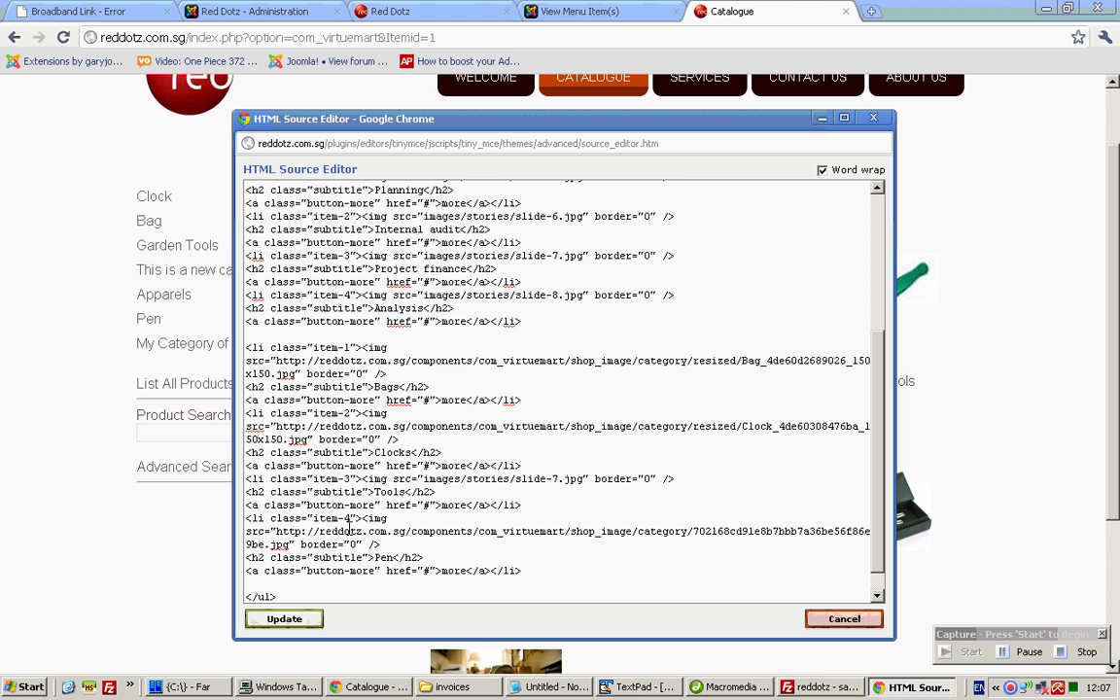
left_click_drag(276, 531, 283, 531)
key("shift+Down")
key("Delete")
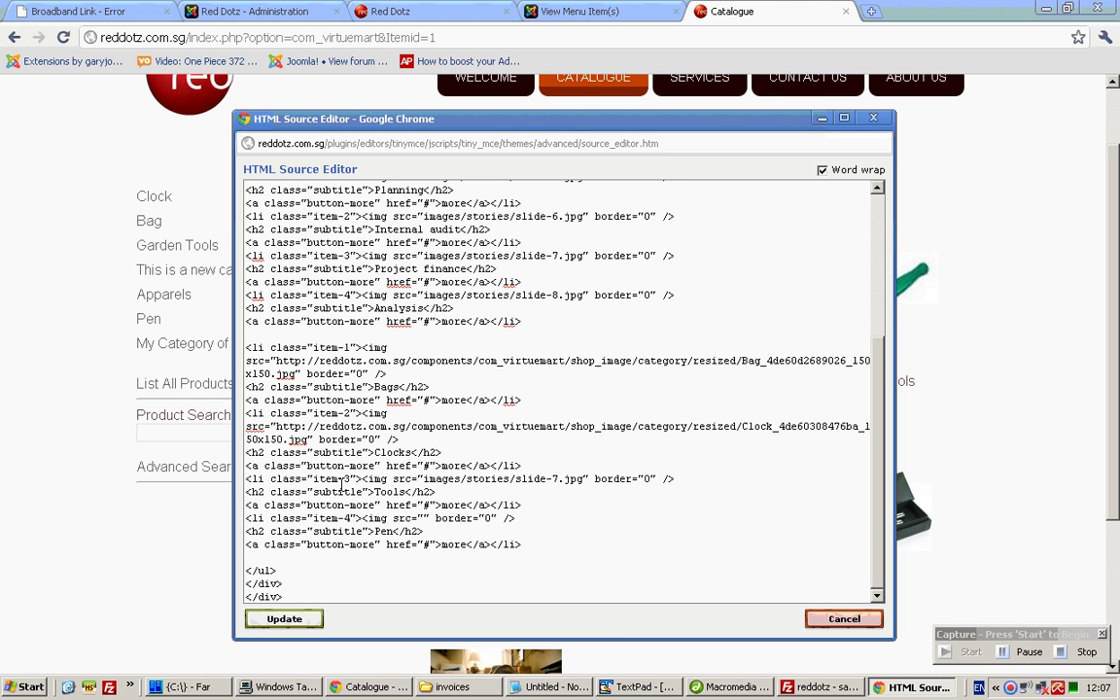
key("shift+Right")
key("shift+Right")
key("shift+Right")
key("shift+Right")
key("shift+Right")
key("shift+Right")
key("shift+Right")
key("shift+Right")
key("shift+Right")
key("shift+Right")
key("shift+Right")
key("shift+Right")
key("shift+Right")
key("shift+Right")
key("shift+Right")
key("shift+Right")
key("shift+Right")
key("shift+Right")
key("shift+Right")
key("shift+Right")
key("ctrl+v")
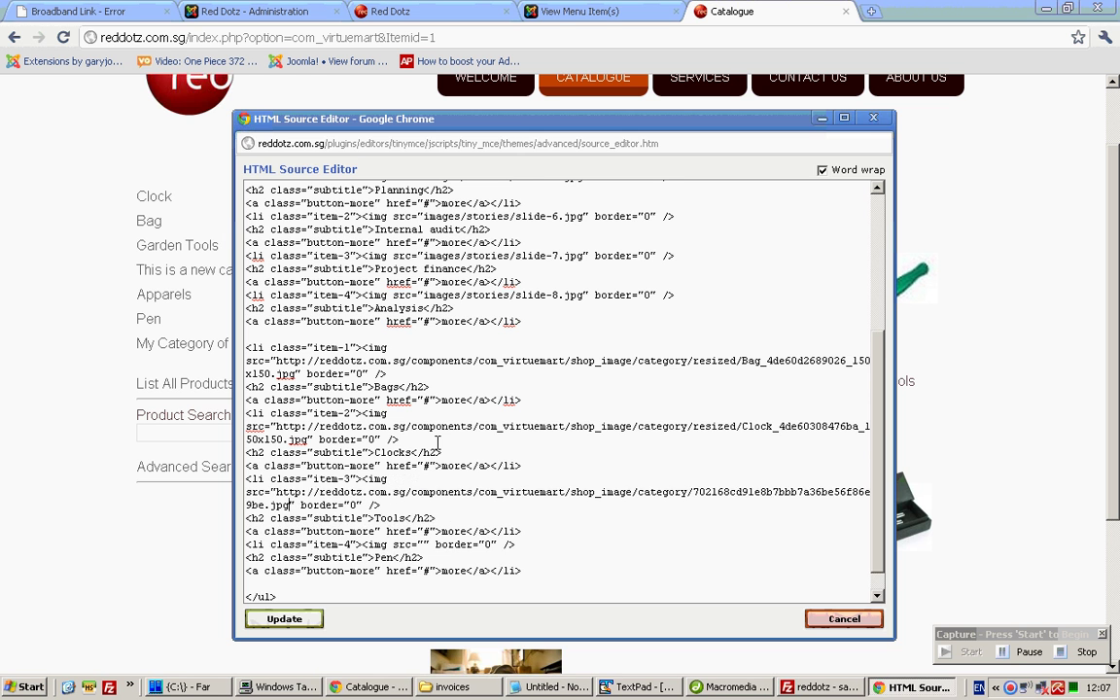
Step: Put the Apparels image URL in item-3 and retitle its subtitle from Tools to Apparels
key("alt+Tab")
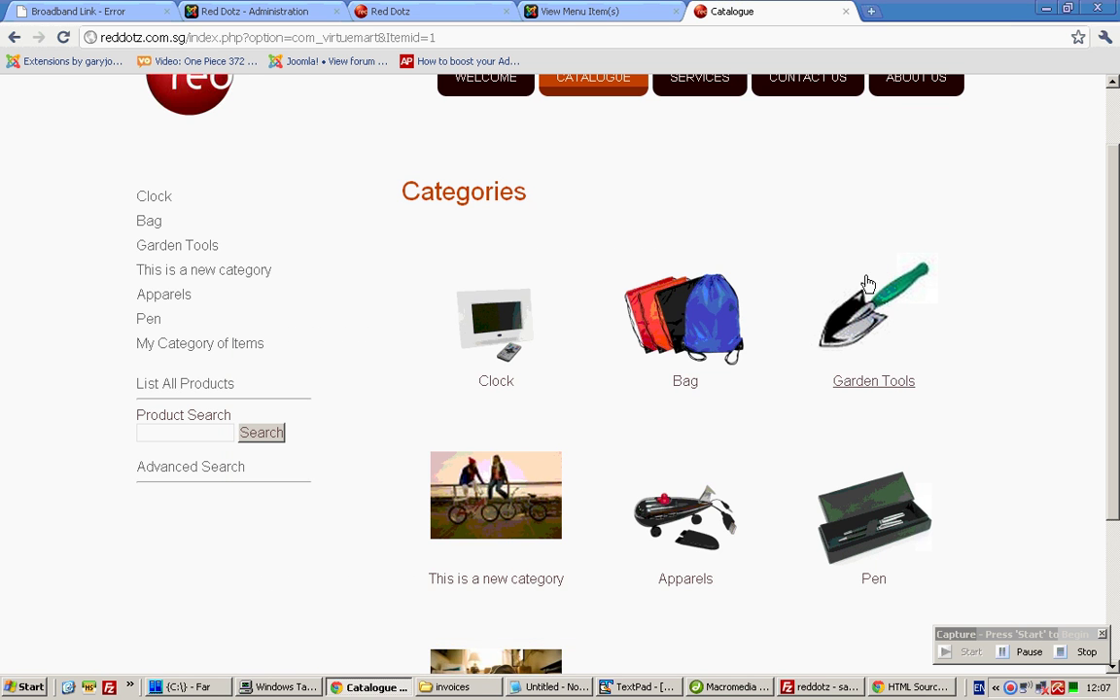
scroll(1052, 310, "down", 3)
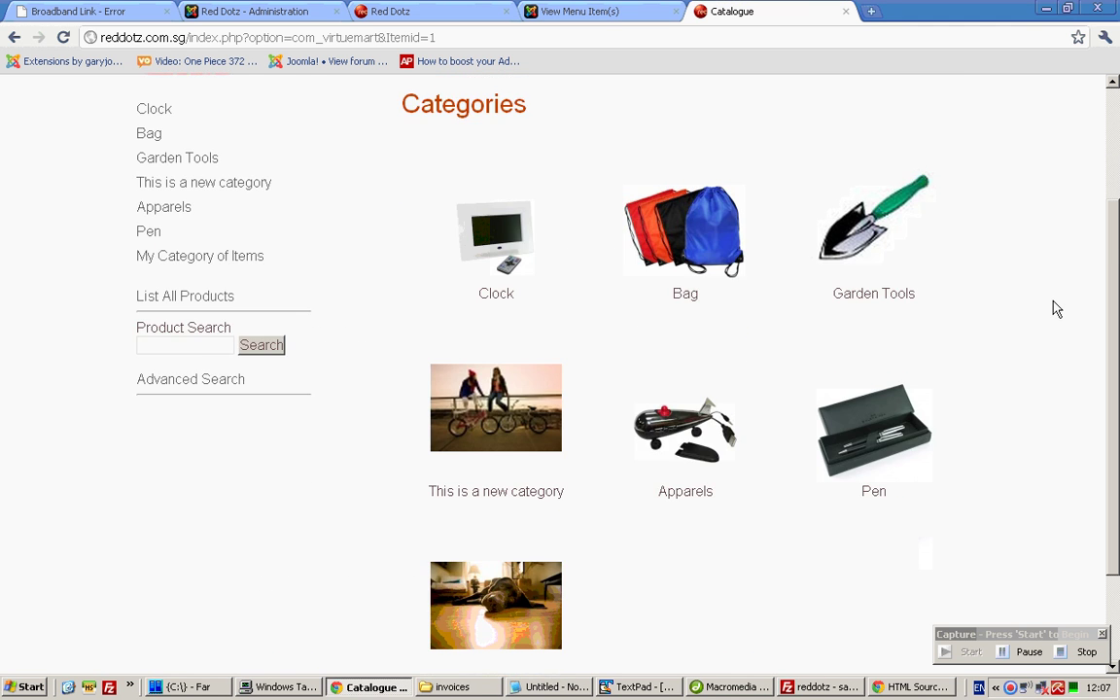
right_click(721, 336)
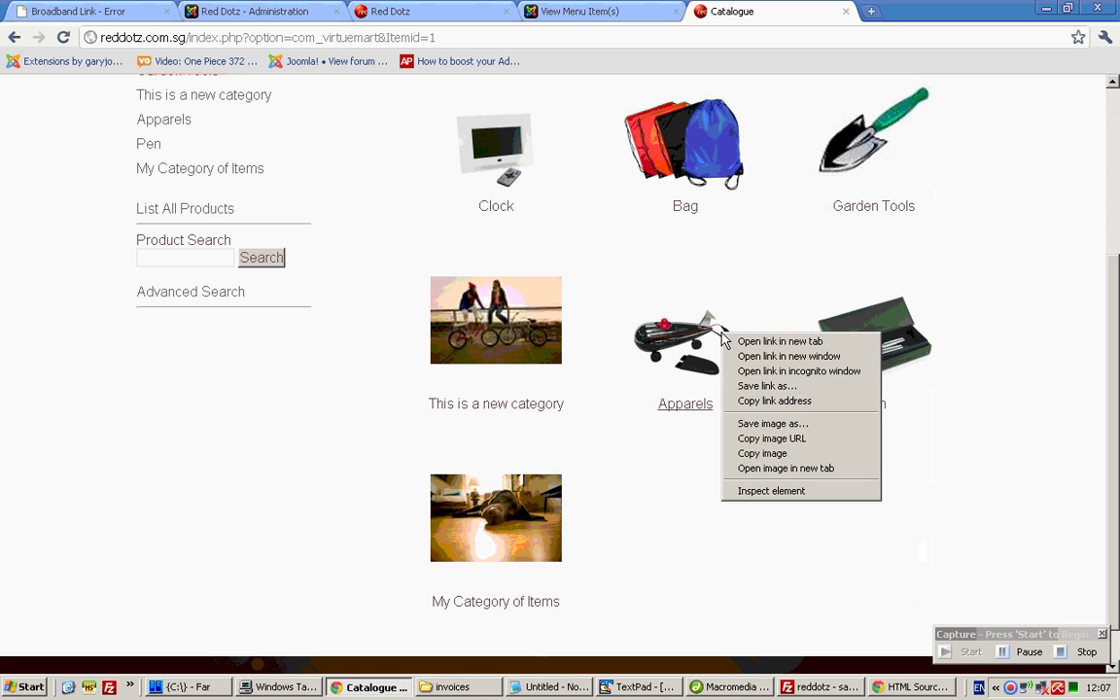
left_click(840, 440)
key("alt+Tab")
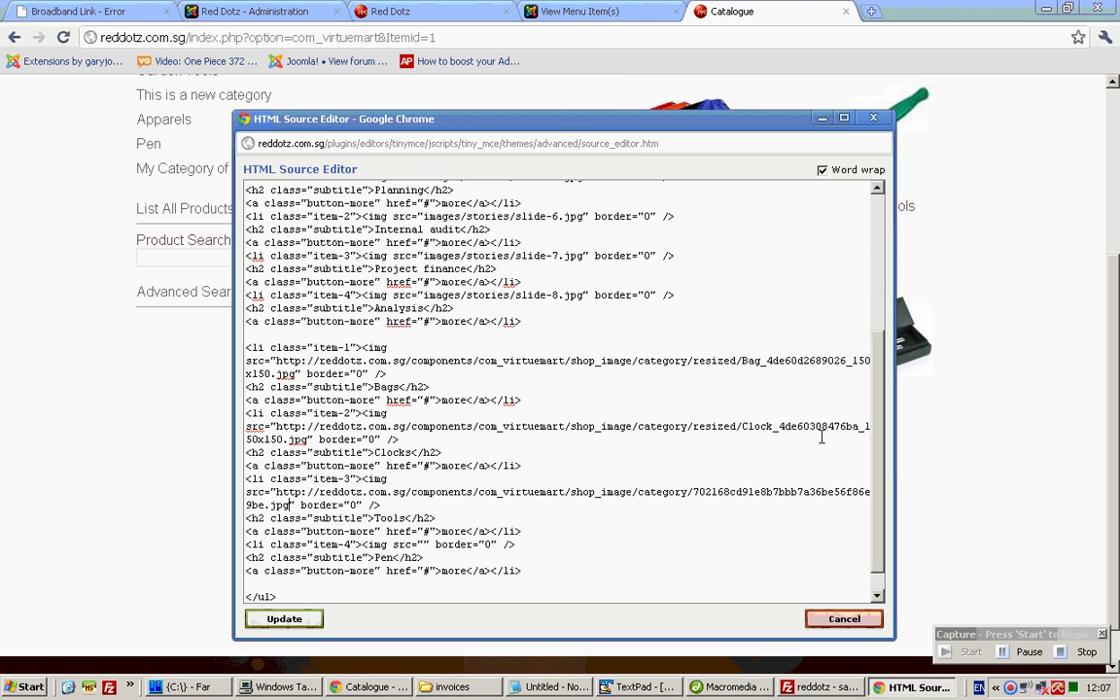
key("ctrl+v")
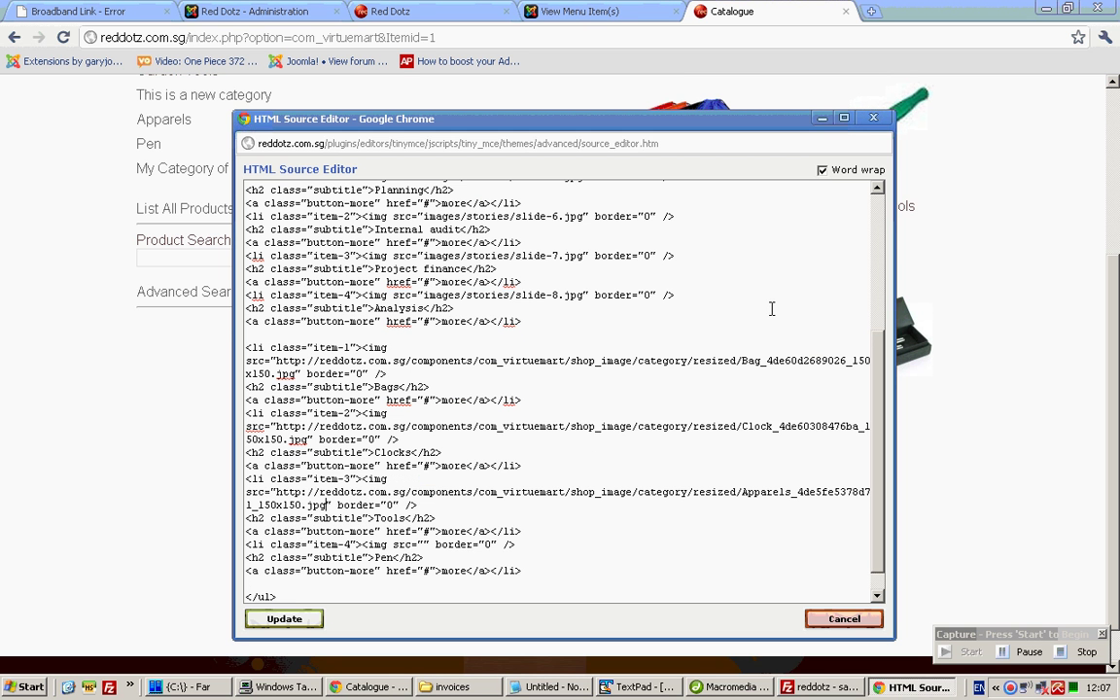
double_click(393, 519)
type("Apparels")
Step: Paste the Pen image URL into item-4's image source
key("alt+Tab")
right_click(906, 356)
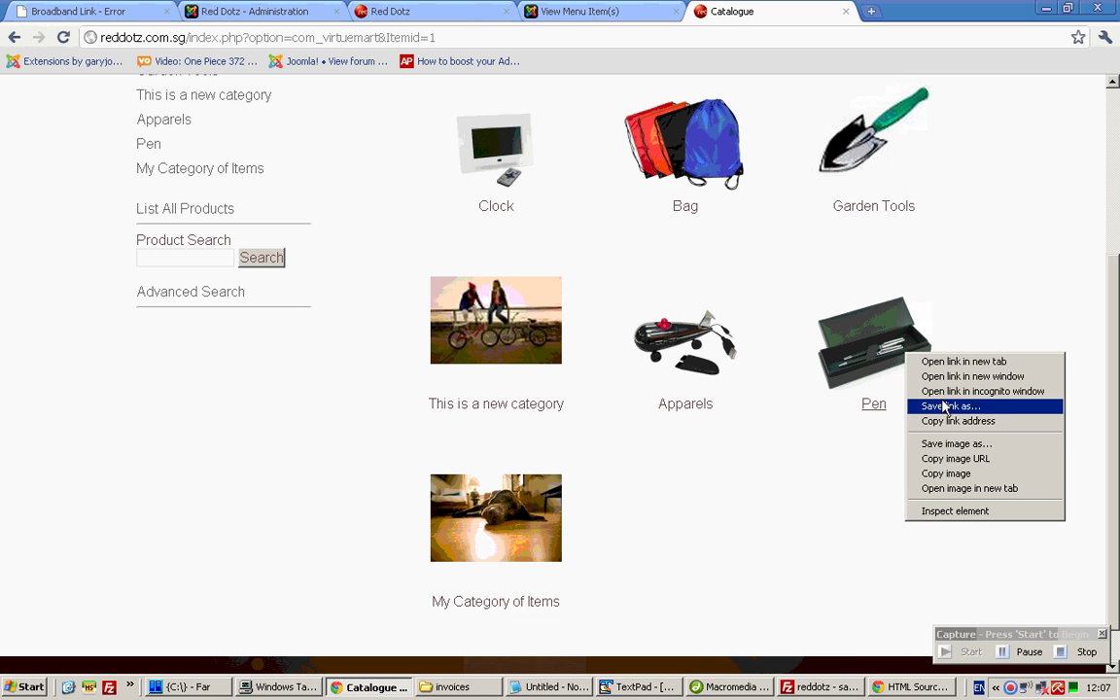
left_click(1017, 461)
key("alt+Tab")
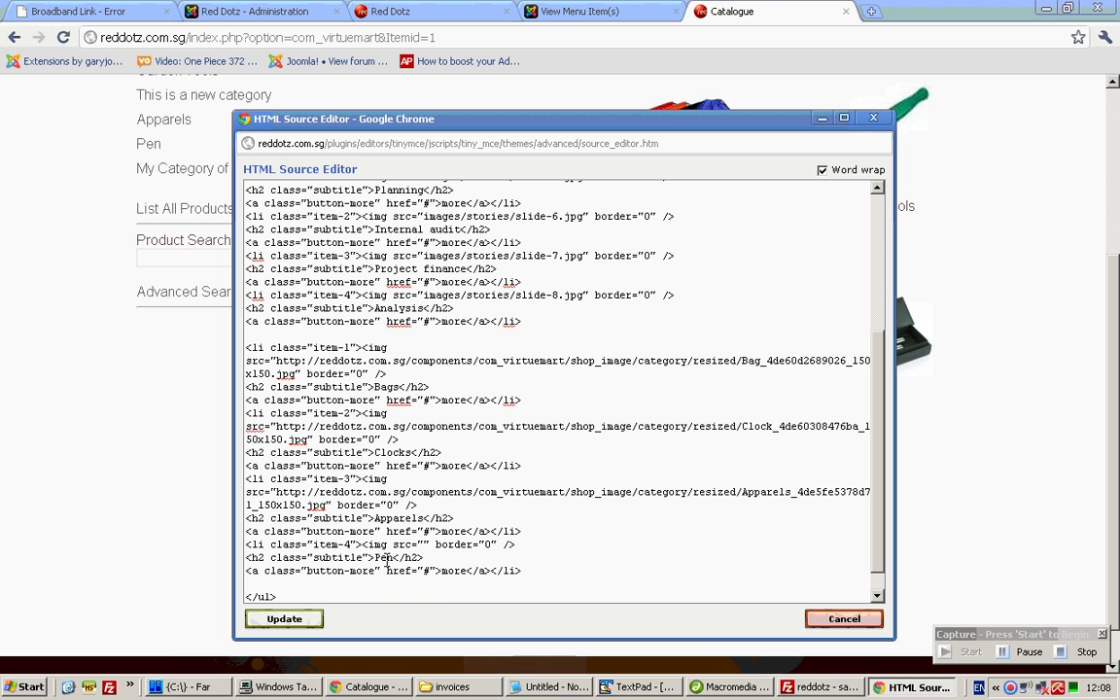
key("ctrl+v")
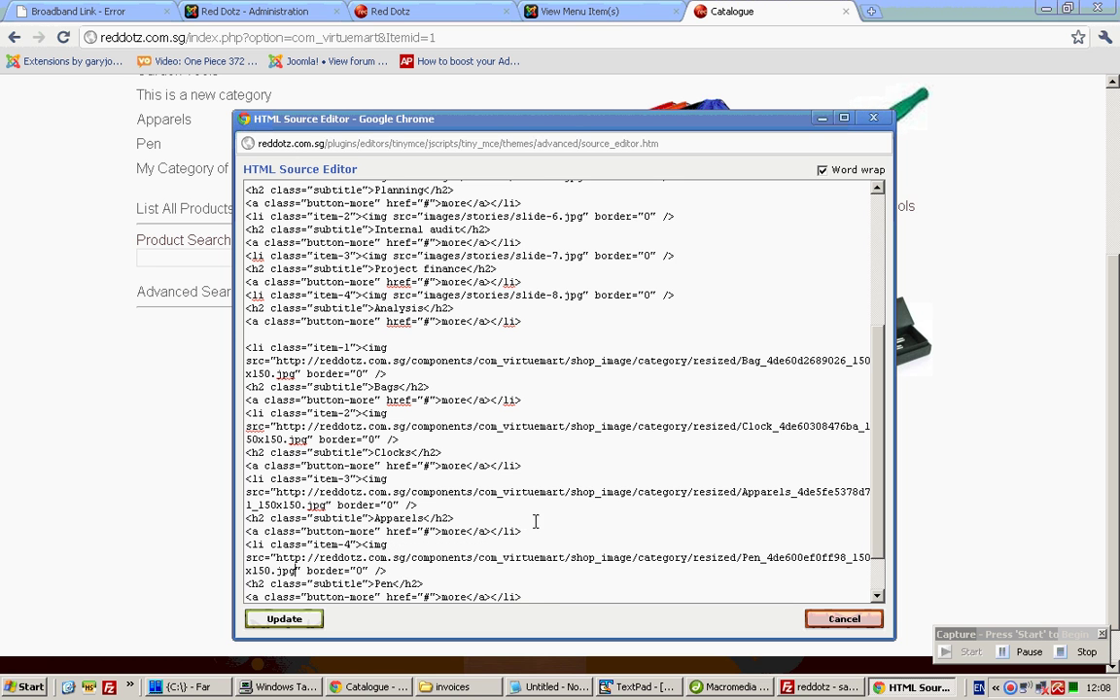
scroll(501, 486, "down", 2)
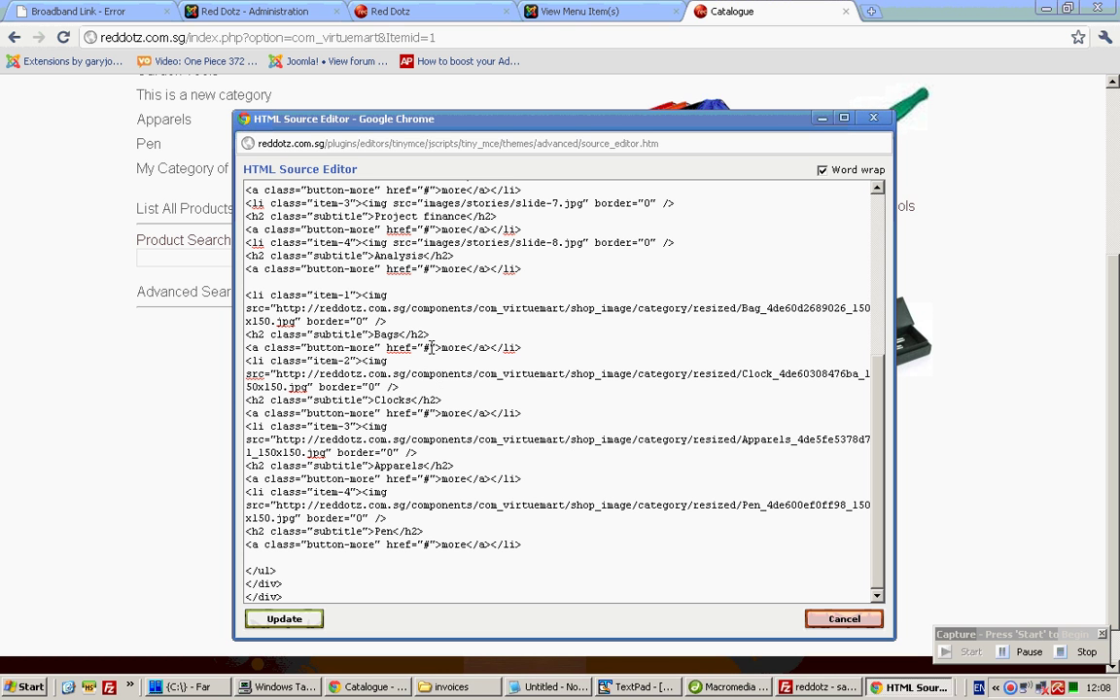
key("alt+Tab")
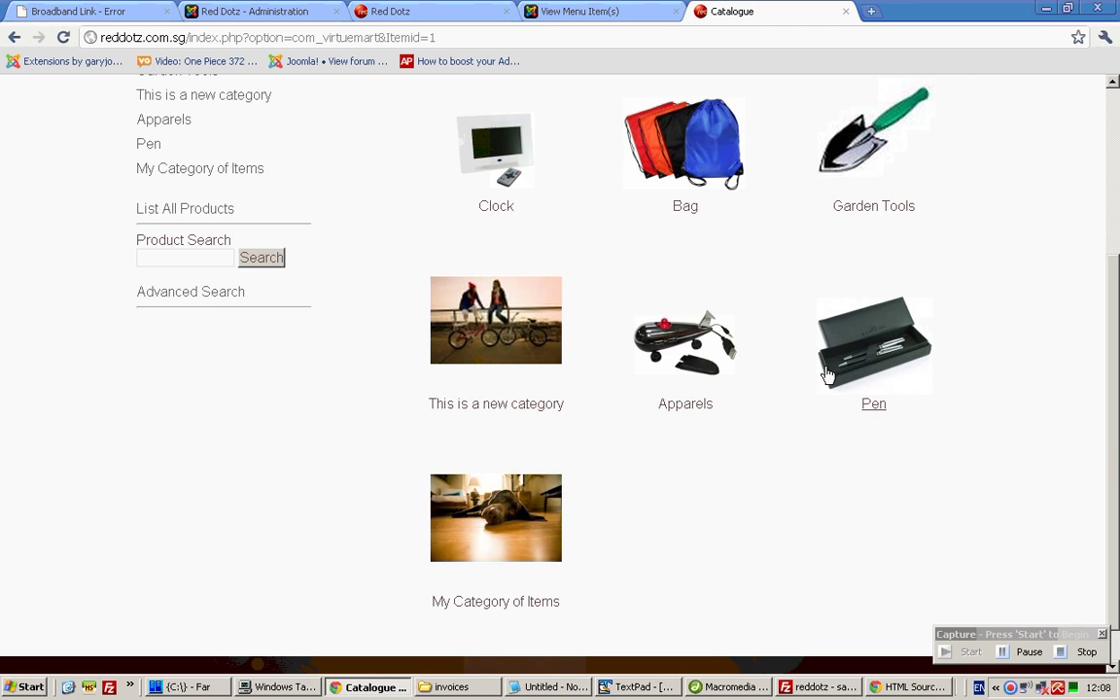
scroll(856, 365, "up", 5)
Step: Link the Bags slide's MORE button to the Bag category page (category_id 2)
right_click(705, 393)
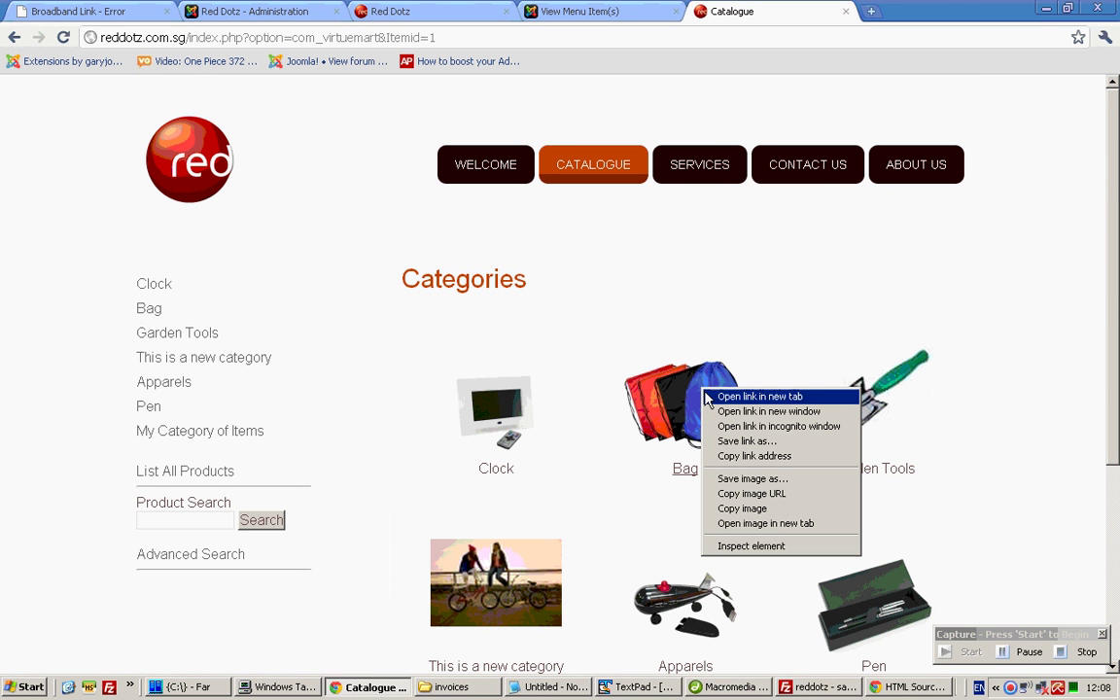
left_click(768, 454)
key("alt+Tab")
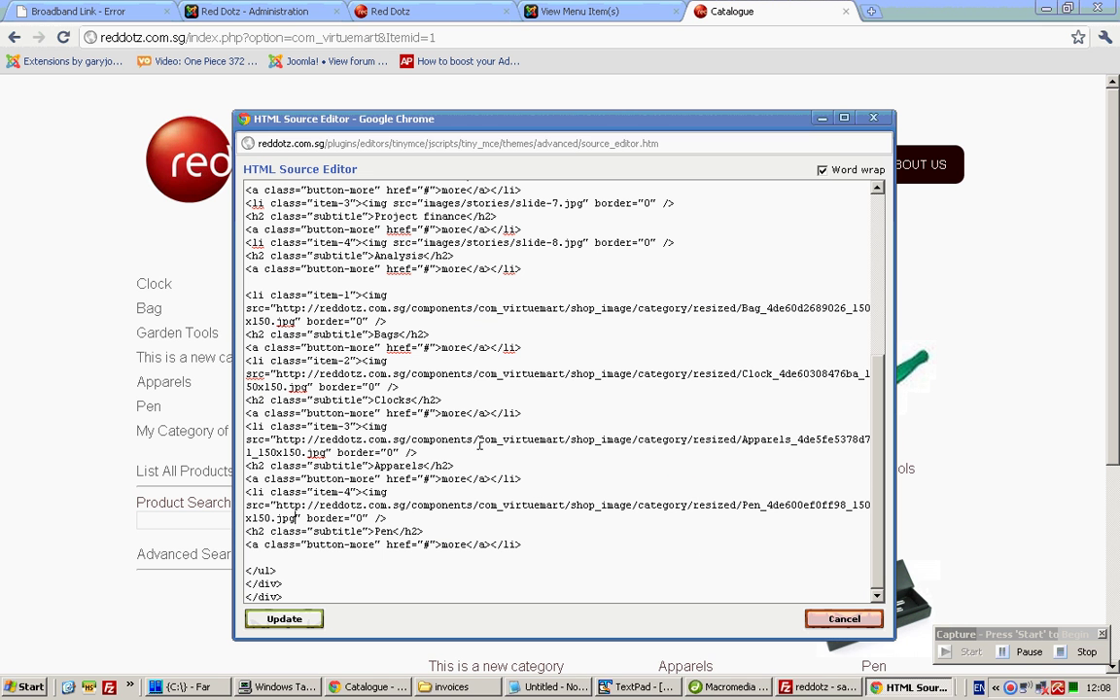
left_click(388, 333)
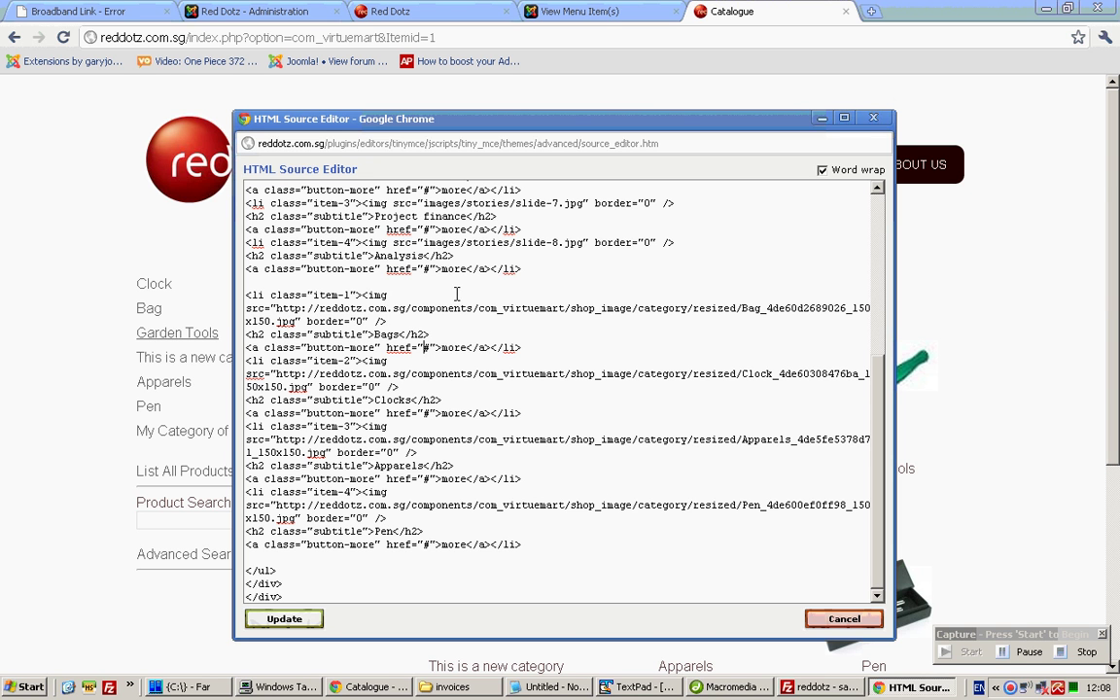
key("ctrl+v")
key("alt+Tab")
scroll(785, 391, "down", 3)
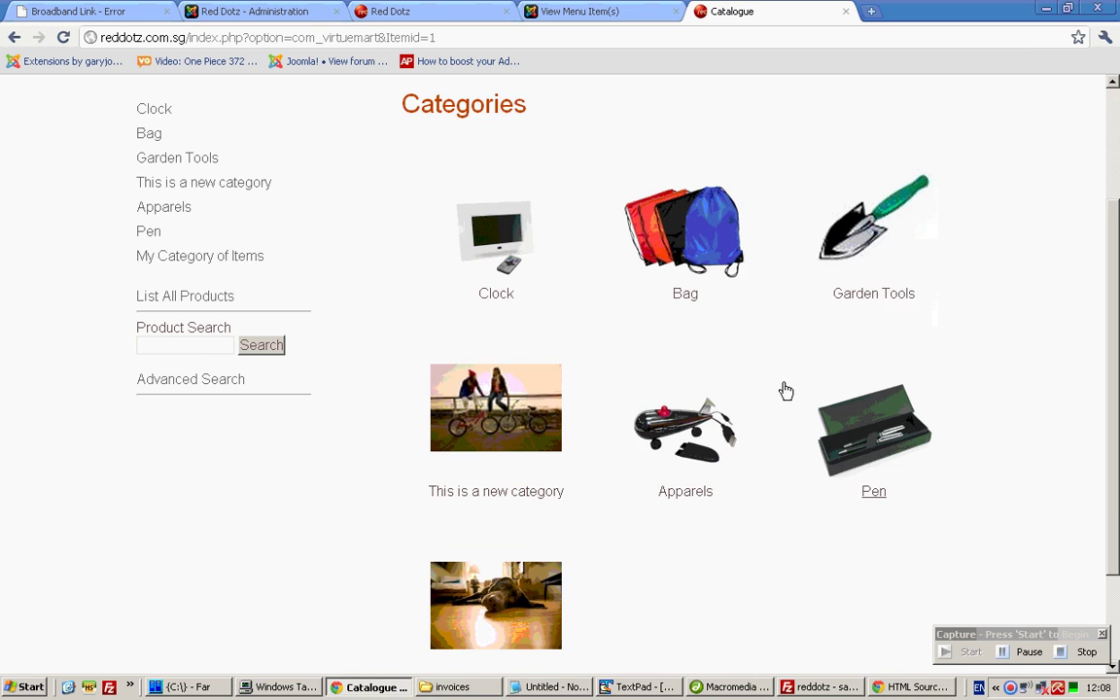
key("alt+Tab")
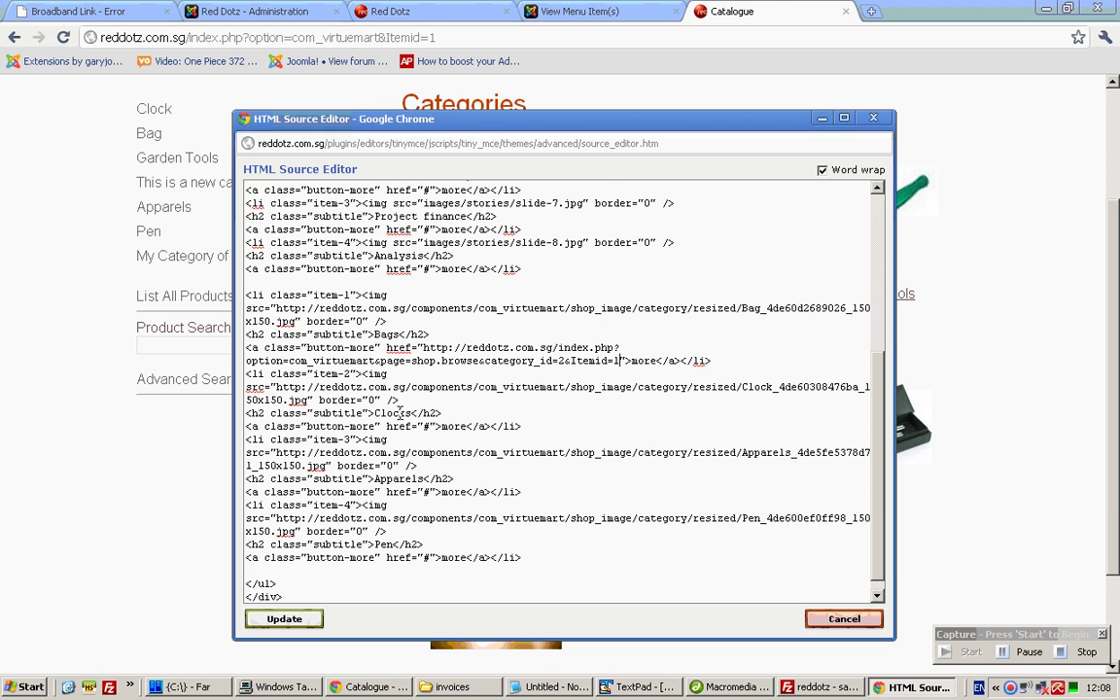
key("alt+Tab")
Step: Replace the Clocks slide's # href with the Clock category link (category_id 1)
right_click(507, 239)
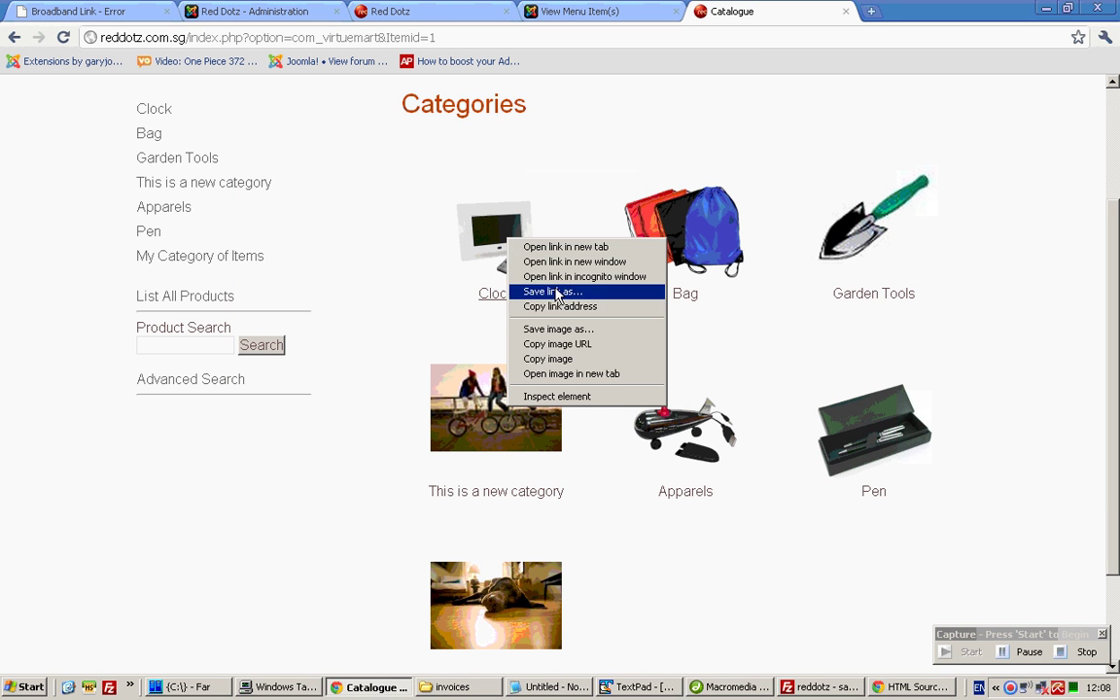
left_click(632, 307)
key("alt+Tab")
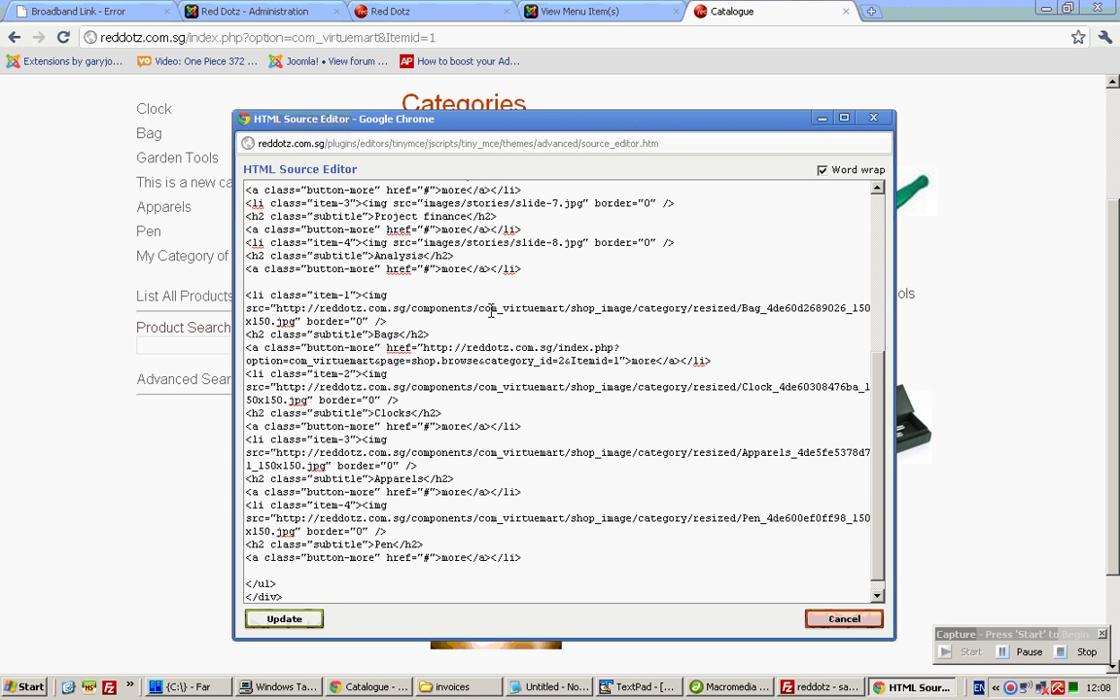
key("Down")
key("Down")
key("Right")
key("Delete")
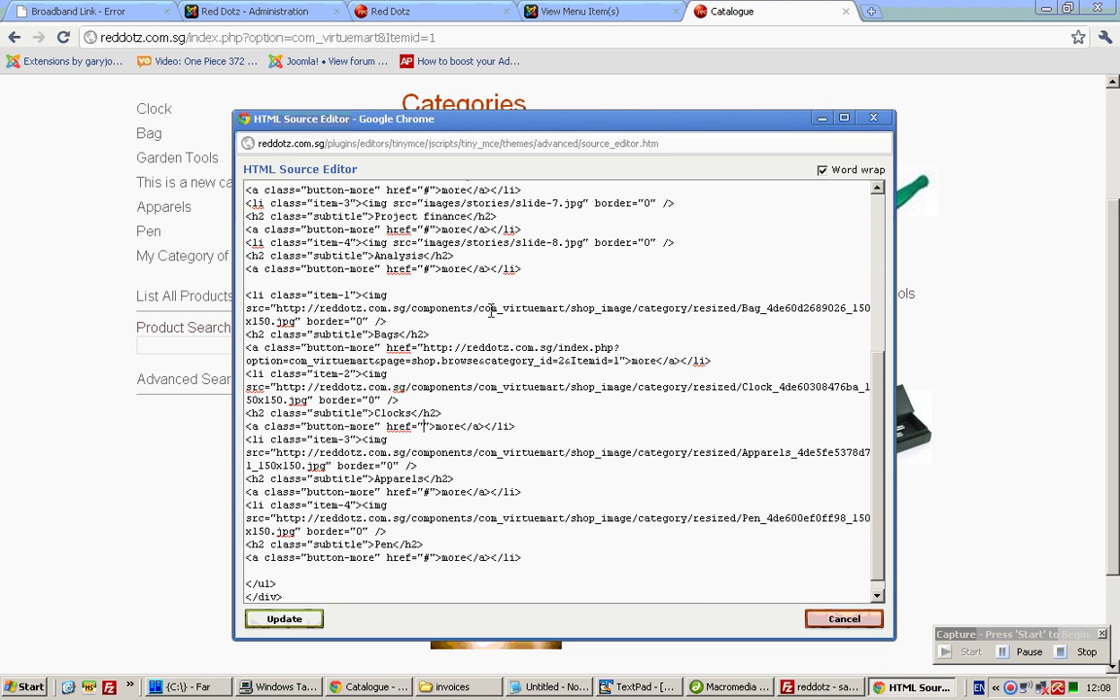
key("ctrl+v")
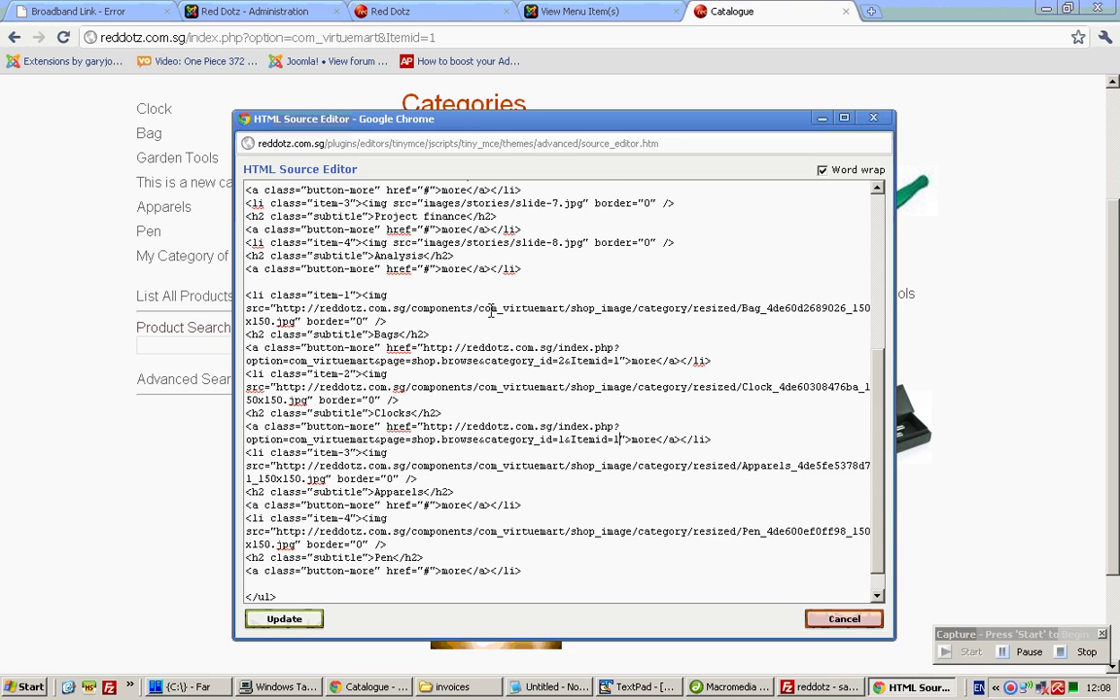
Step: Paste the Pen category link into the Apparels slide's href by mistake
key("alt+Tab")
scroll(852, 412, "down", 2)
key("alt+Tab")
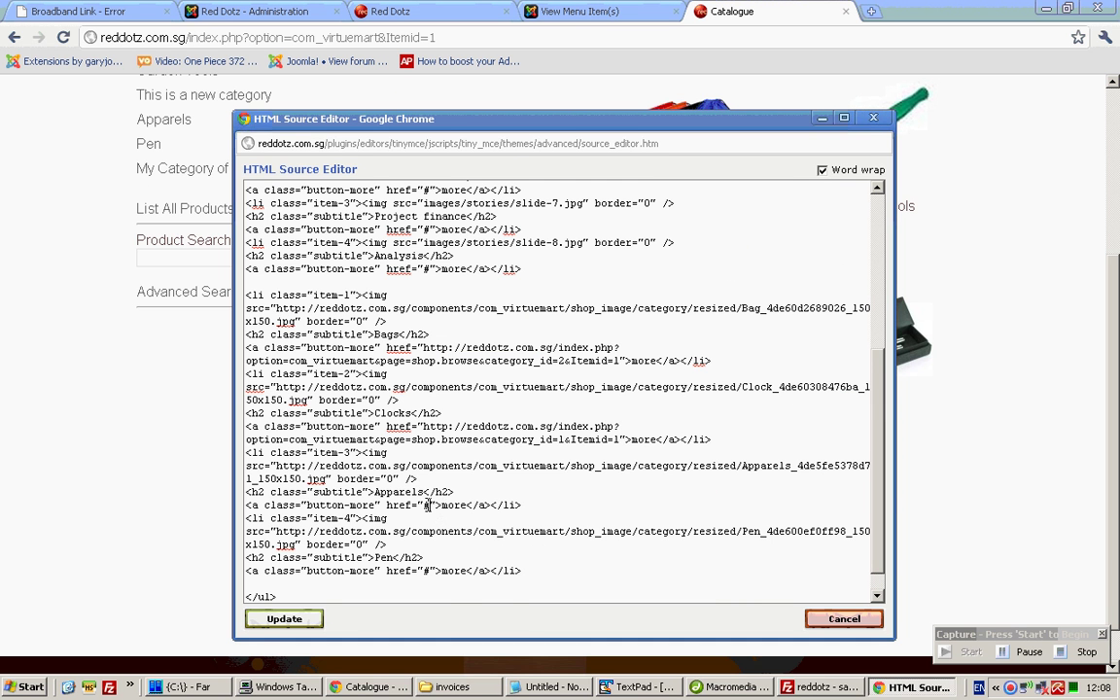
key("alt+Tab")
right_click(886, 348)
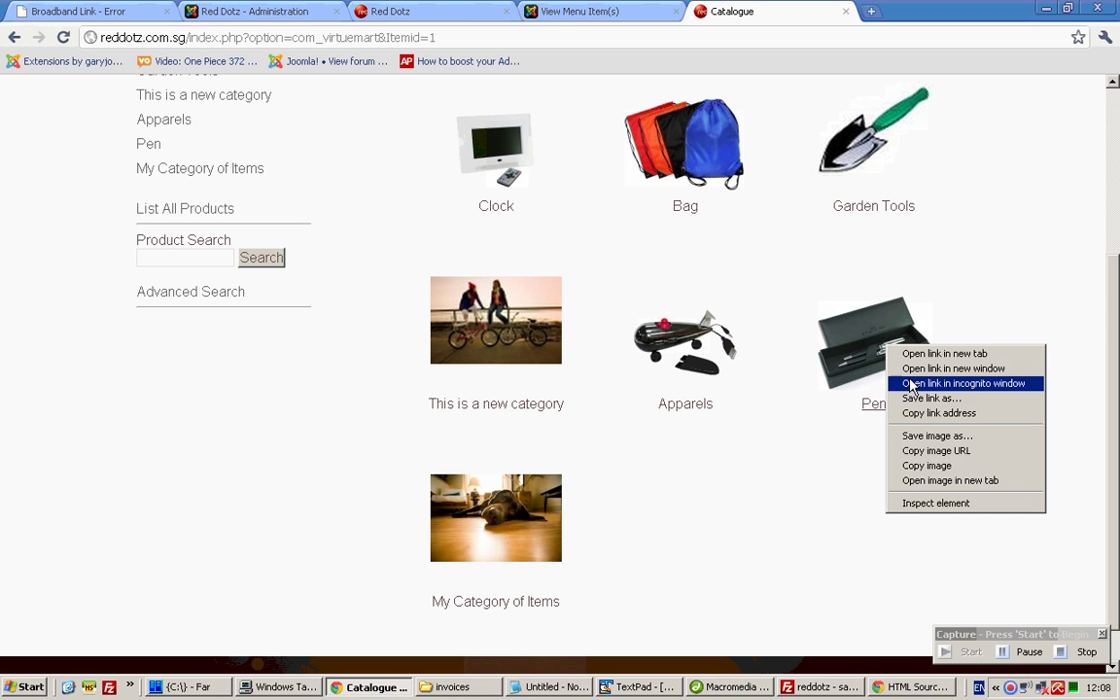
left_click(977, 414)
key("alt+Tab")
key("BackSpace")
key("ctrl+v")
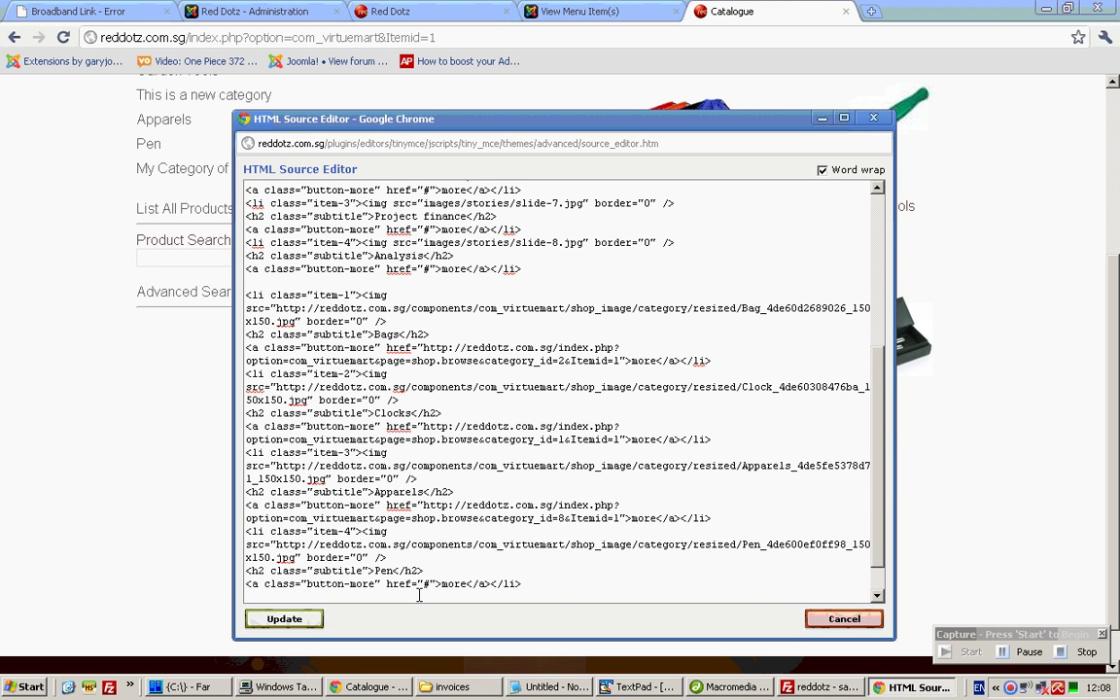
Step: Replace the wrong Apparels href with the Apparels category link (category_id 7)
key("alt+Tab")
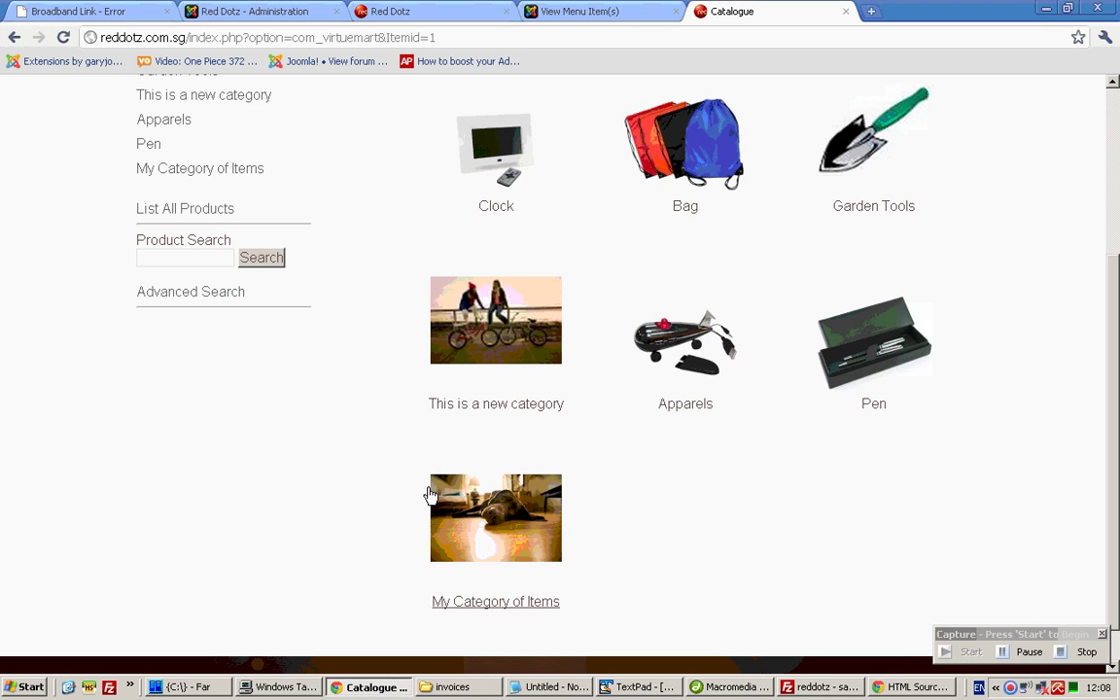
left_click(696, 345)
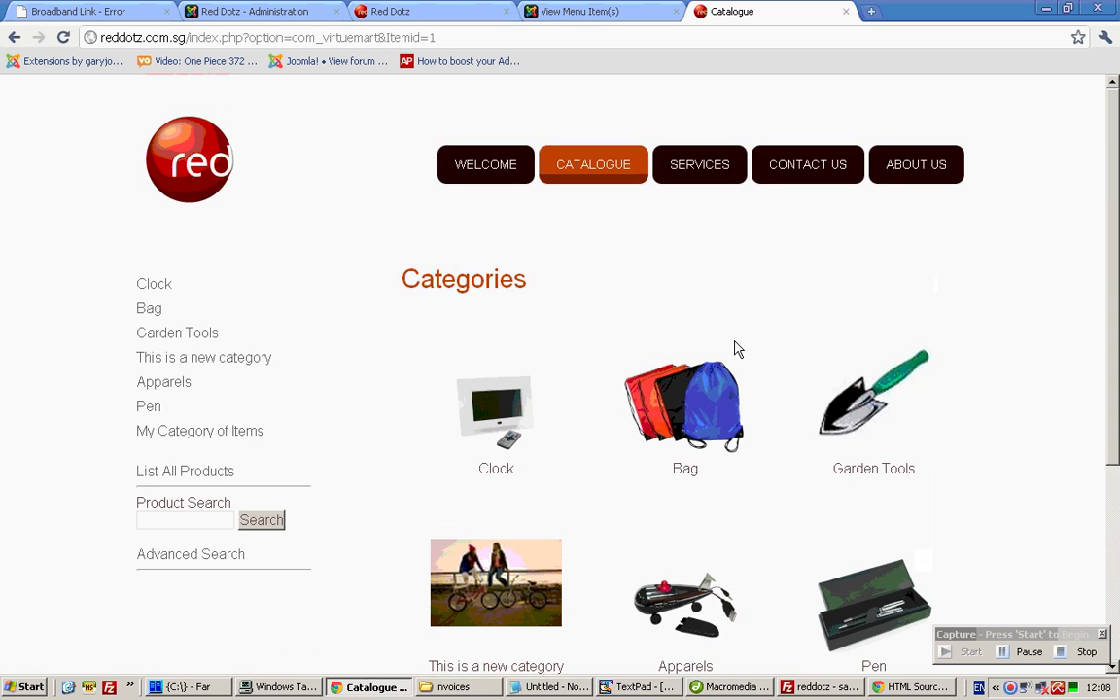
scroll(732, 333, "down", 3)
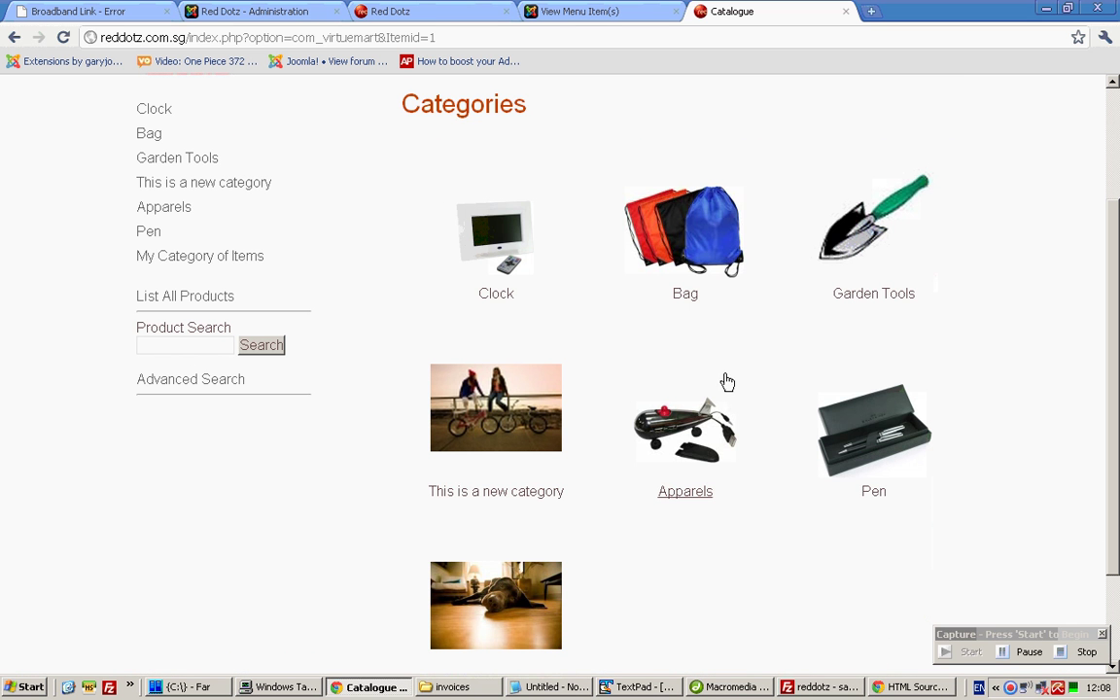
right_click(709, 425)
left_click(777, 486)
key("alt+Tab")
key("ctrl+v")
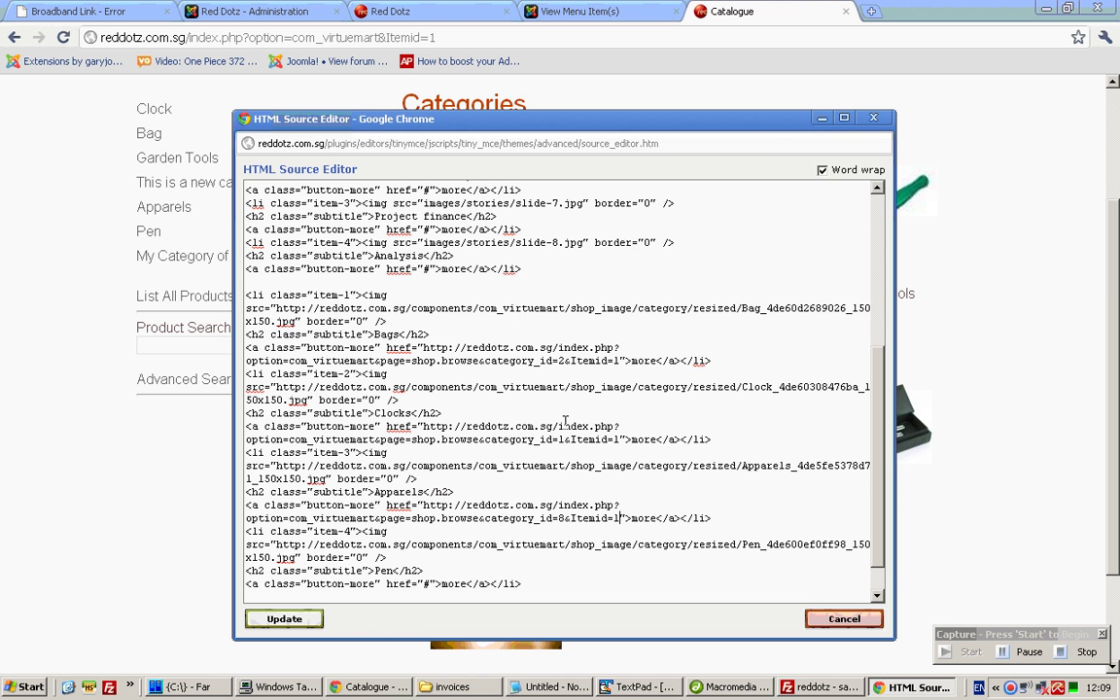
scroll(583, 428, "down", 1)
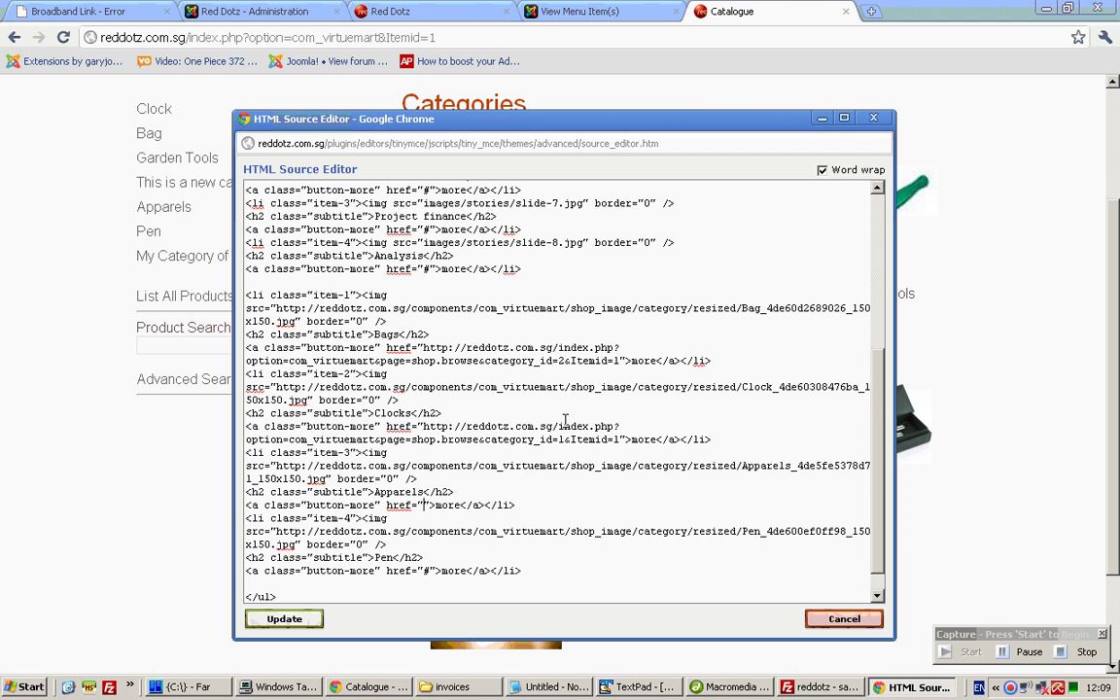
key("alt+Tab")
right_click(683, 421)
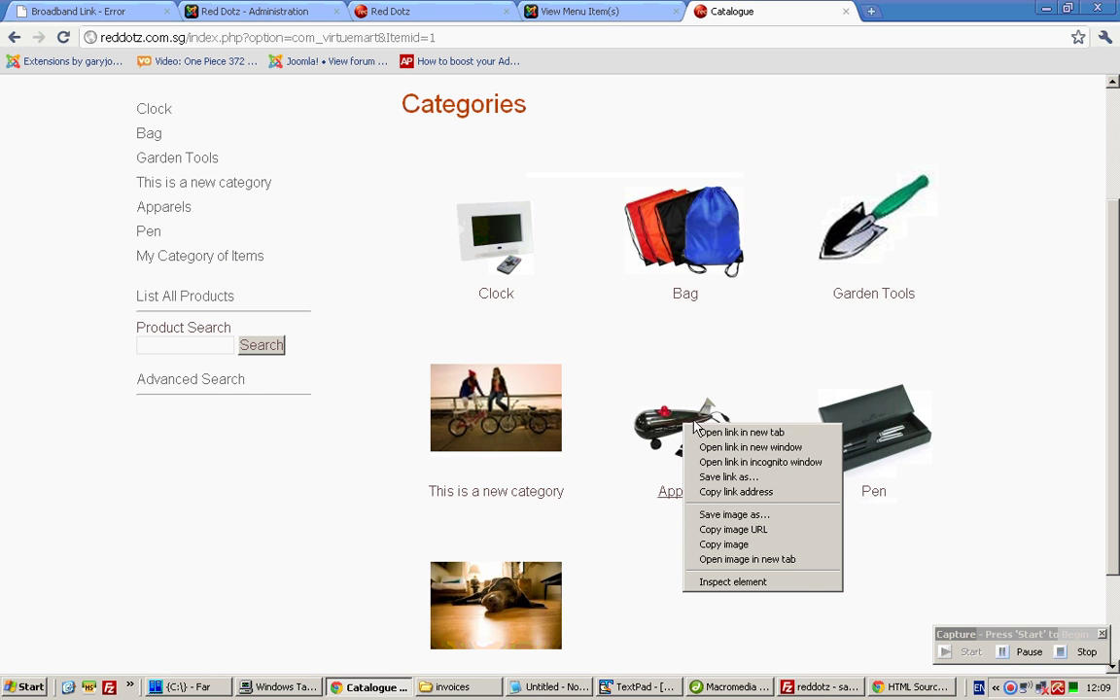
left_click(751, 494)
key("alt+Tab")
key("ctrl+v")
scroll(462, 518, "down", 1)
Step: Paste the Pen category link into the Pen slide's MORE href
key("alt+Tab")
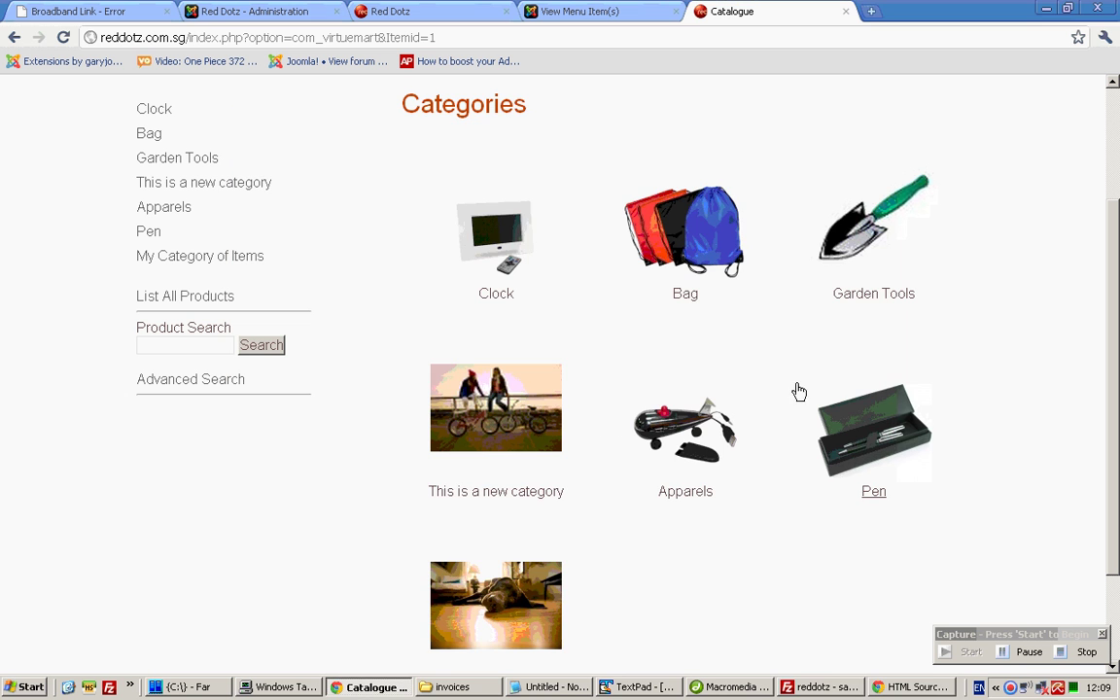
right_click(888, 447)
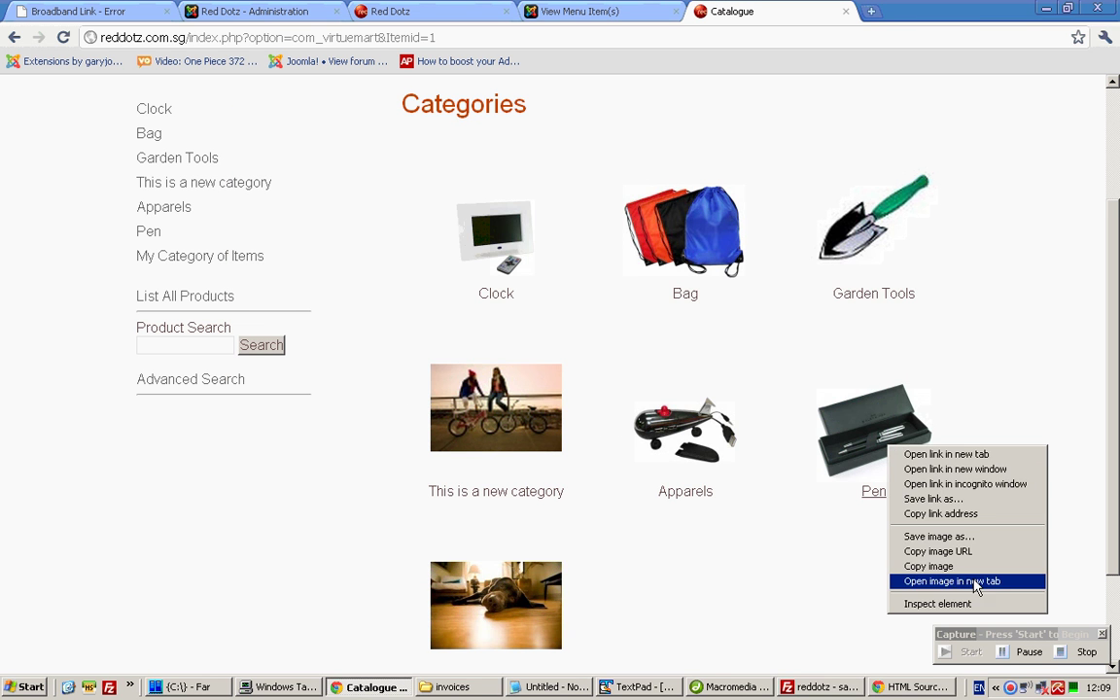
left_click(988, 513)
key("alt+Tab")
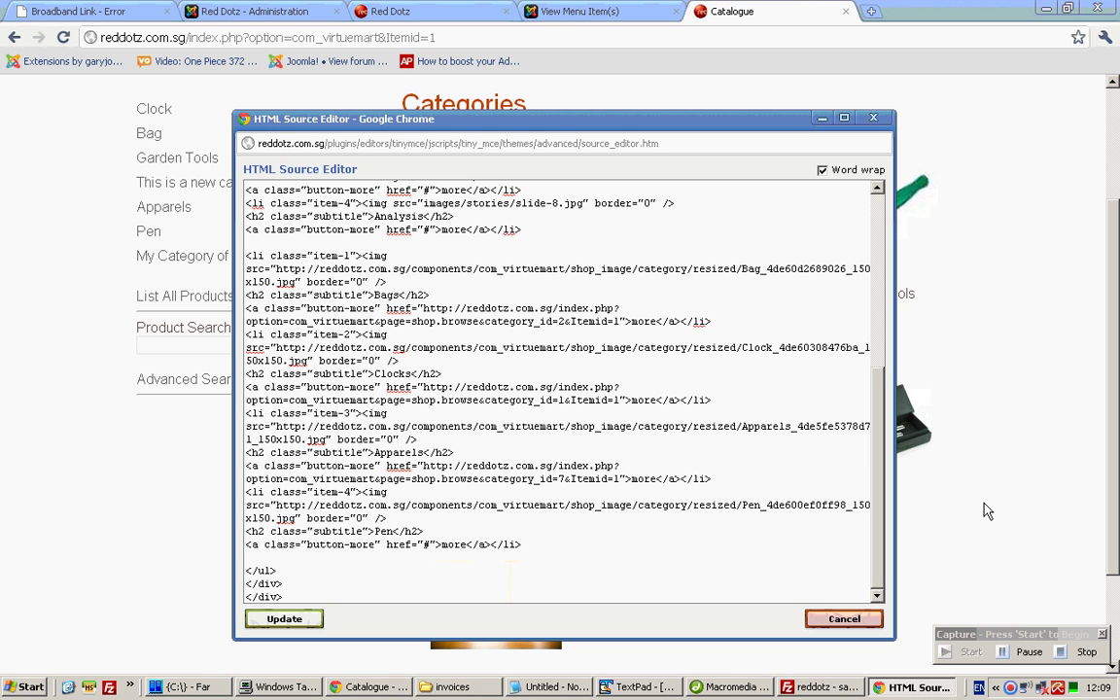
key("ctrl+v")
Step: Apply the edited slider HTML, save the Slider module, and view the live Red Dotz homepage
left_click(304, 619)
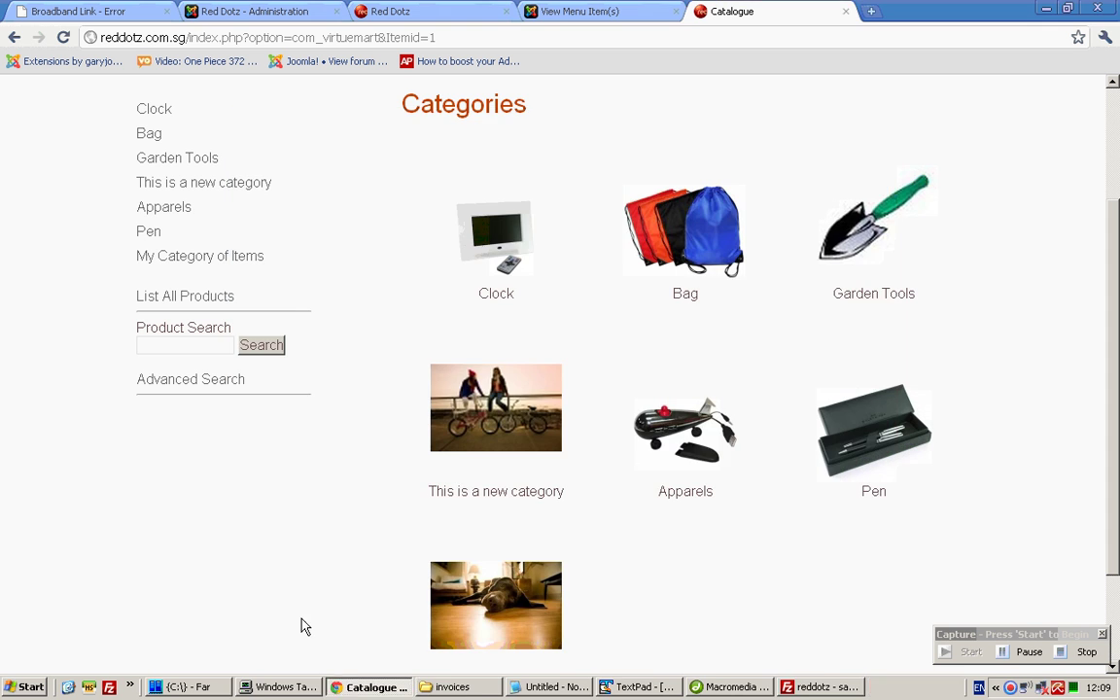
left_click(580, 11)
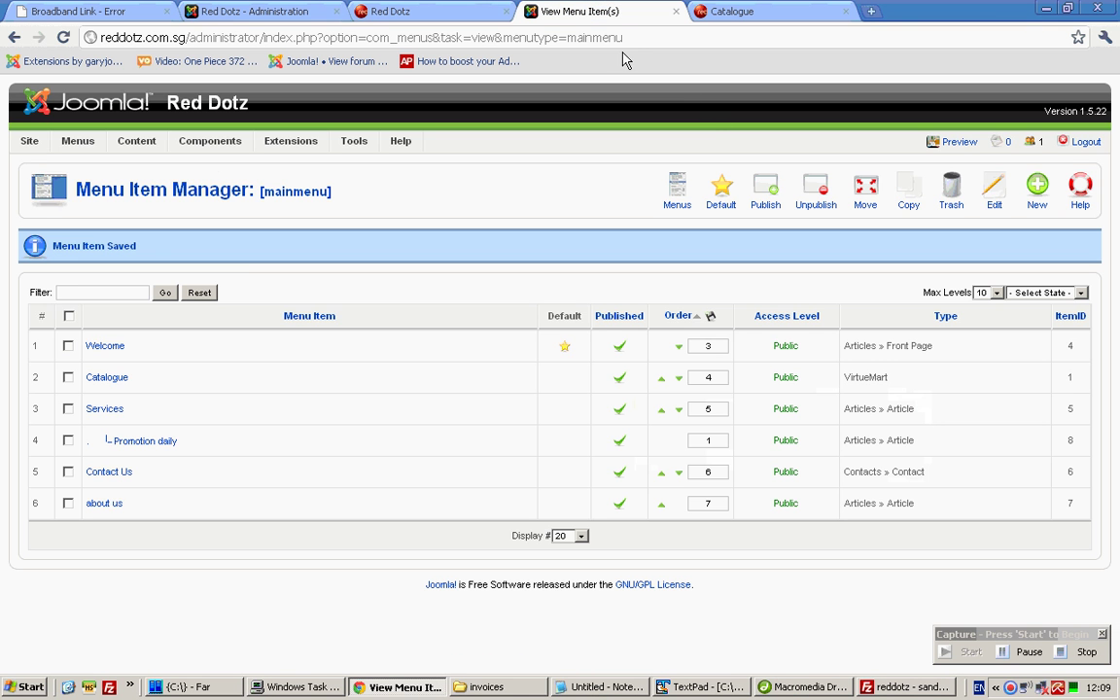
left_click(301, 11)
left_click(1115, 253)
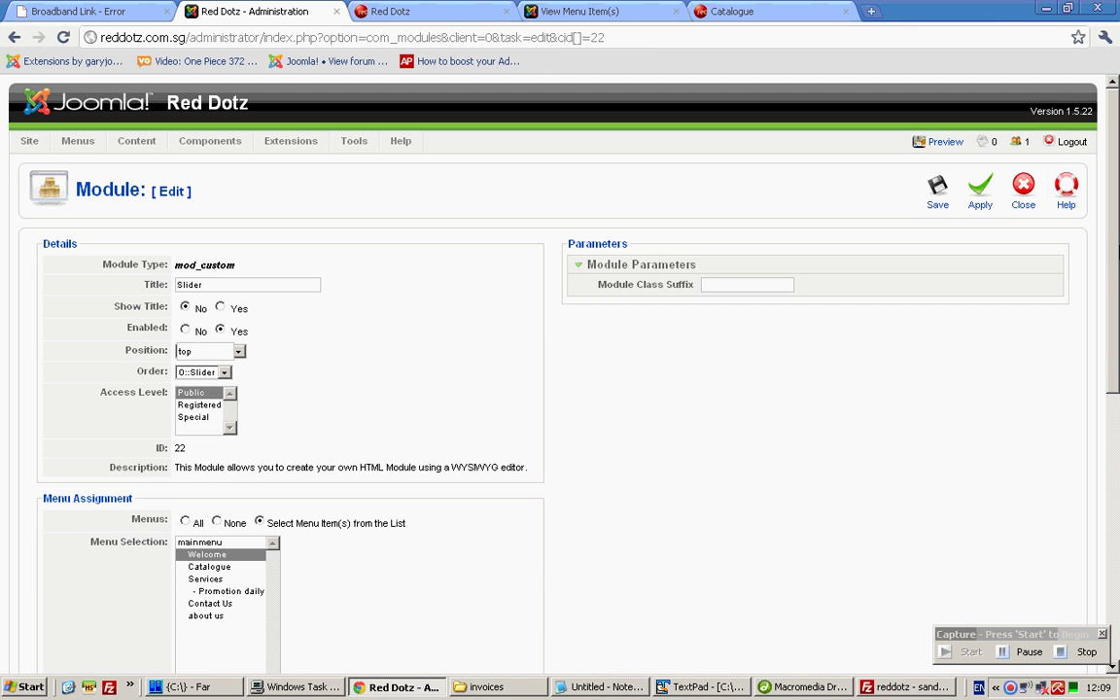
left_click(937, 190)
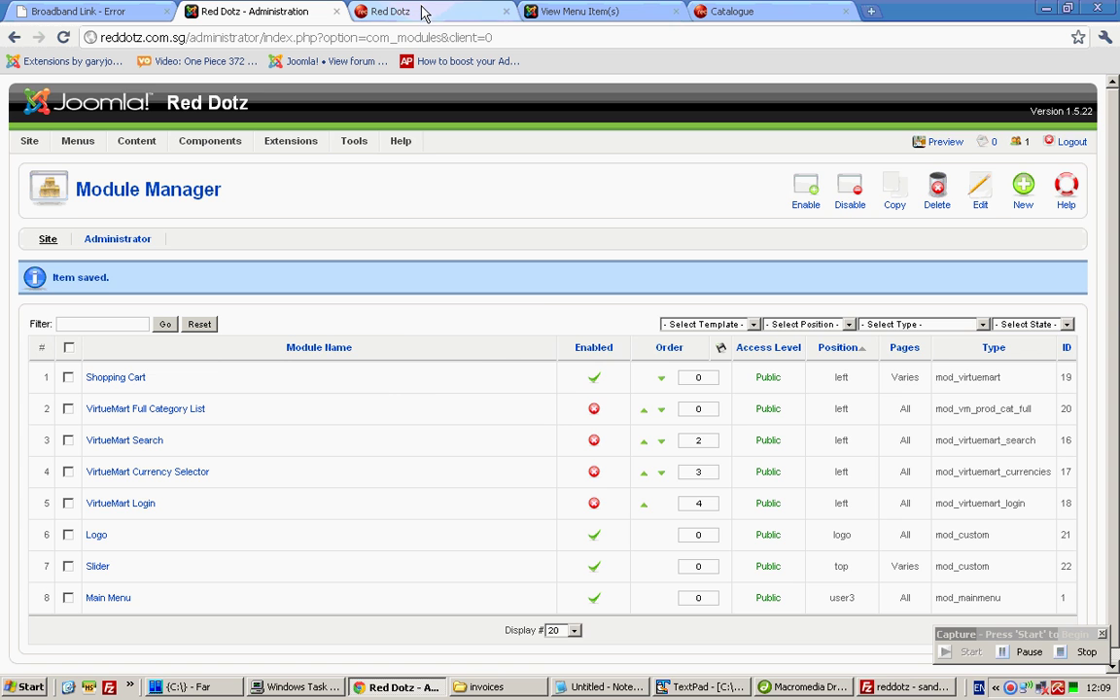
left_click(425, 15)
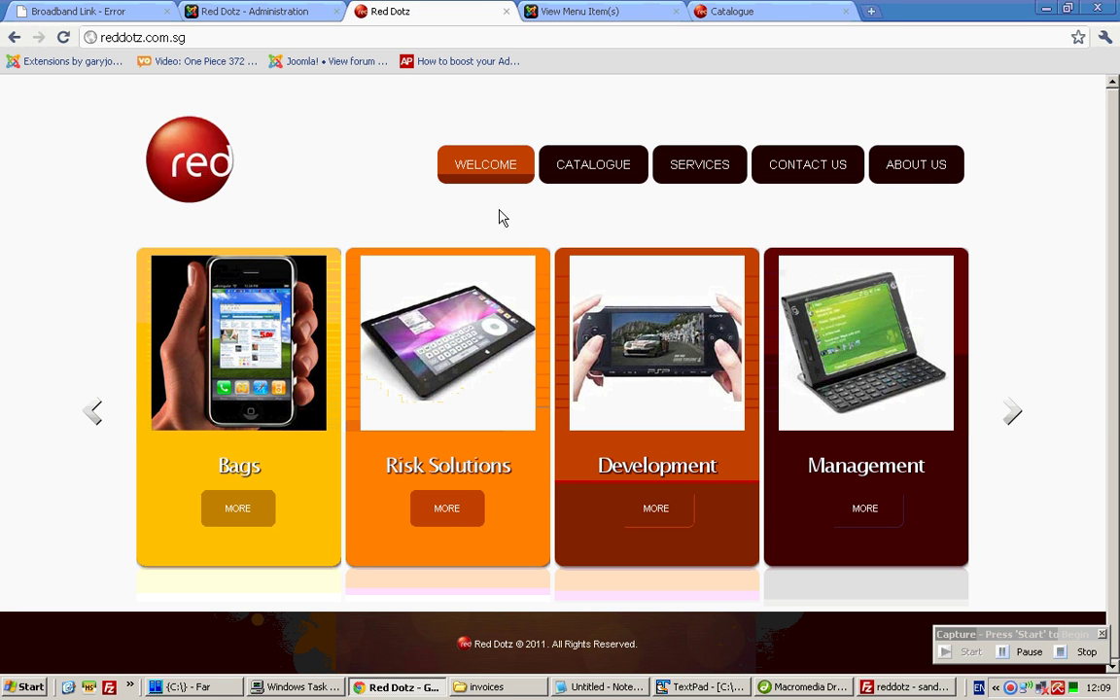
Step: Advance the slider and check that the Pen slide's MORE button opens its category page
left_click(1014, 415)
left_click(1015, 415)
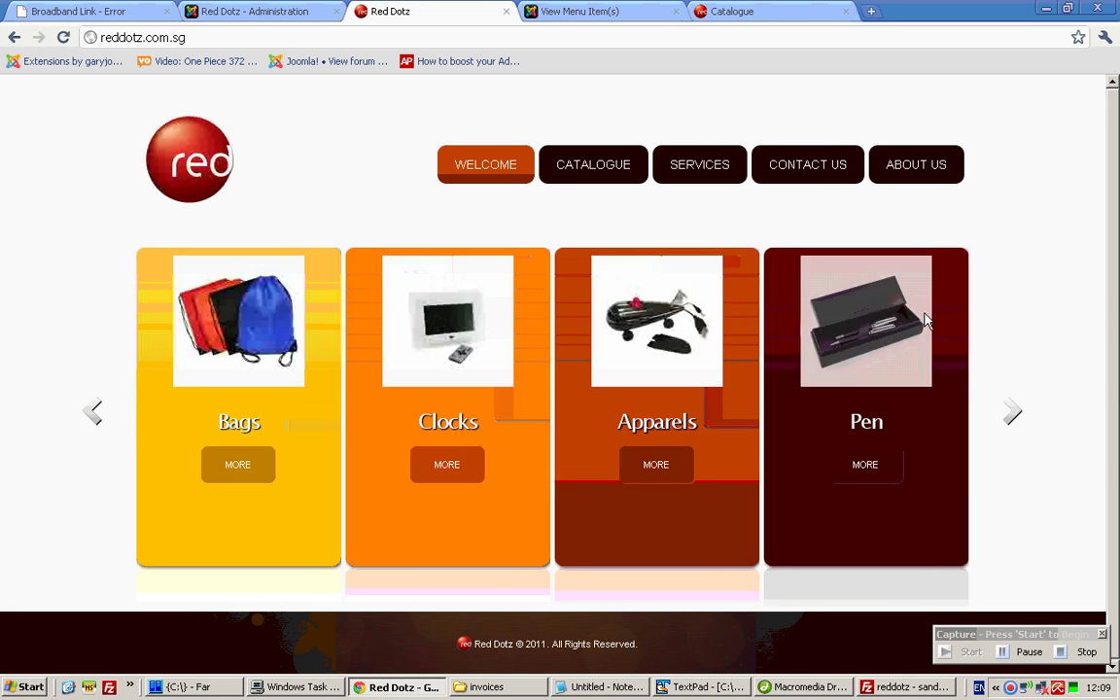
left_click(872, 467)
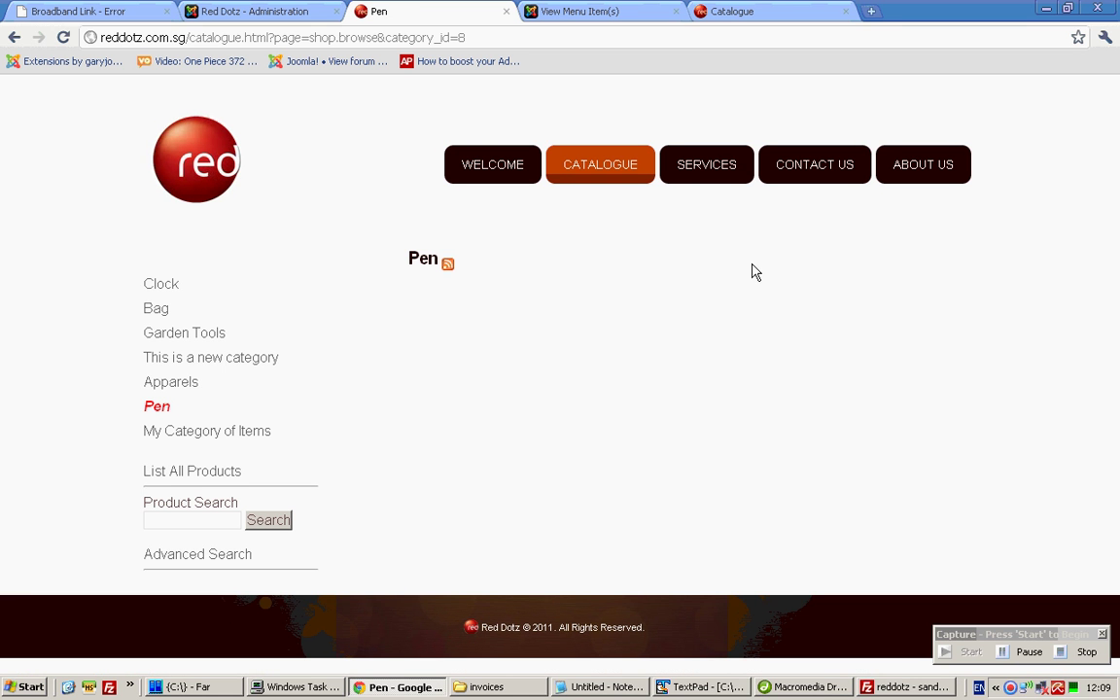
left_click(14, 37)
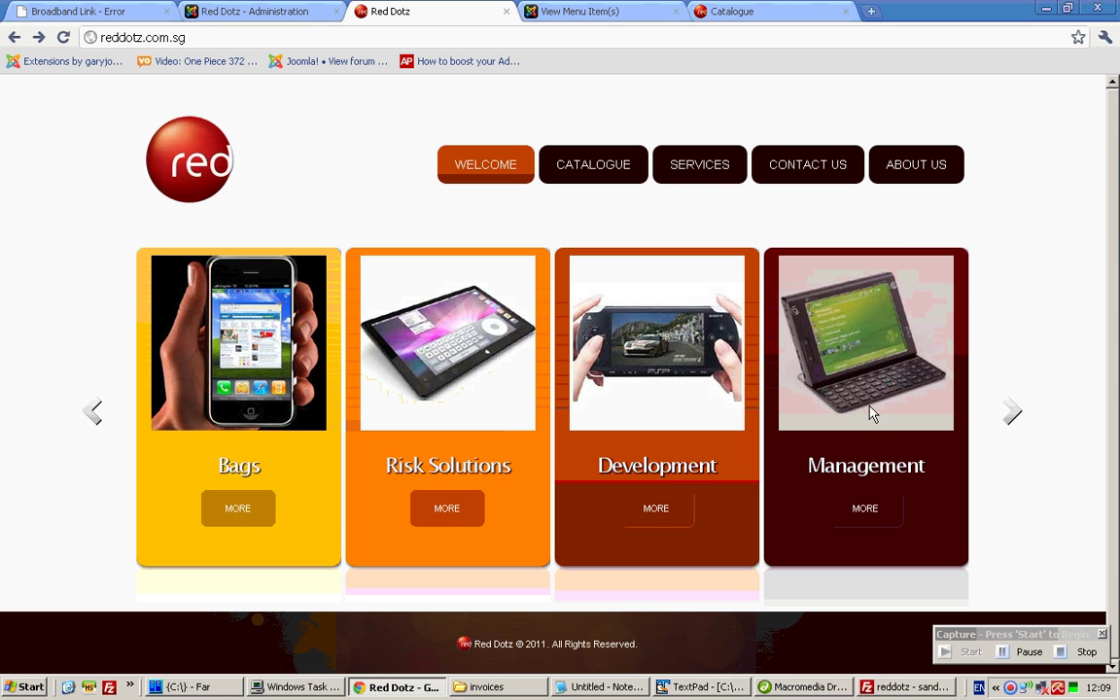
Step: Check the Bags and Clocks MORE links, finishing on the Clock catalogue page
left_click(94, 411)
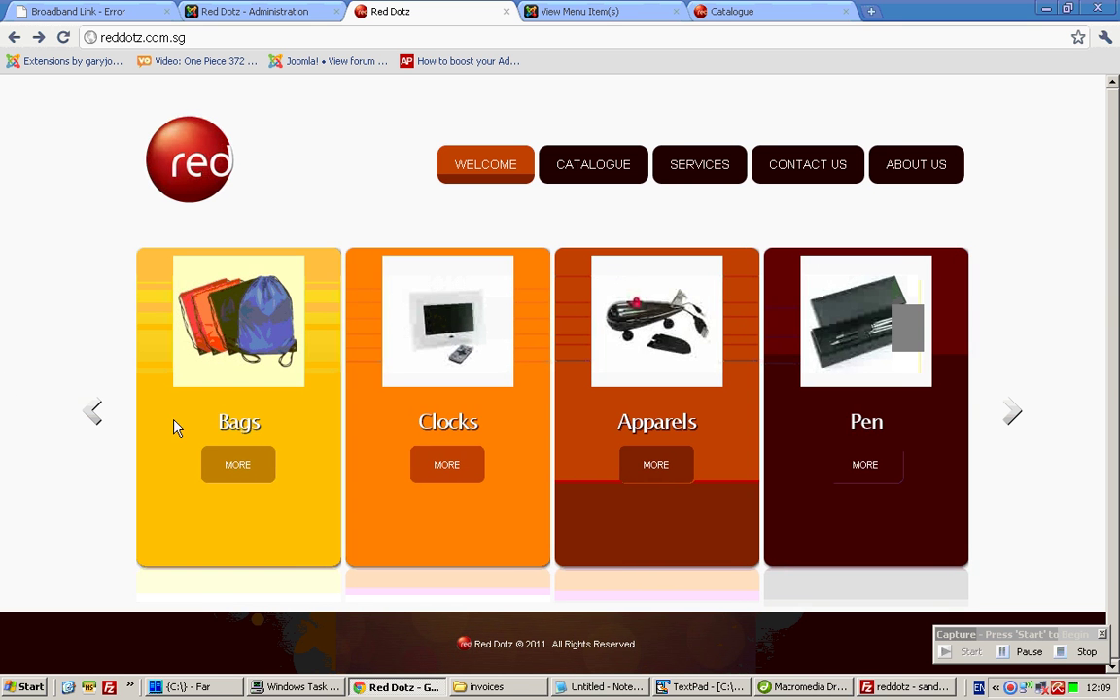
left_click(238, 465)
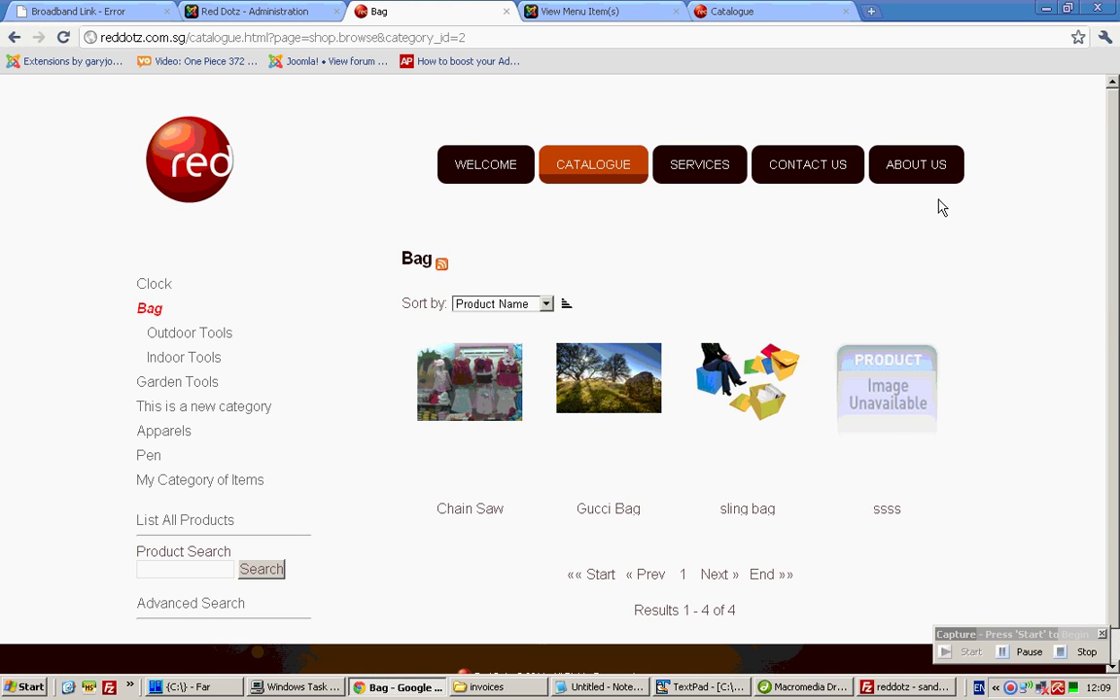
left_click(15, 36)
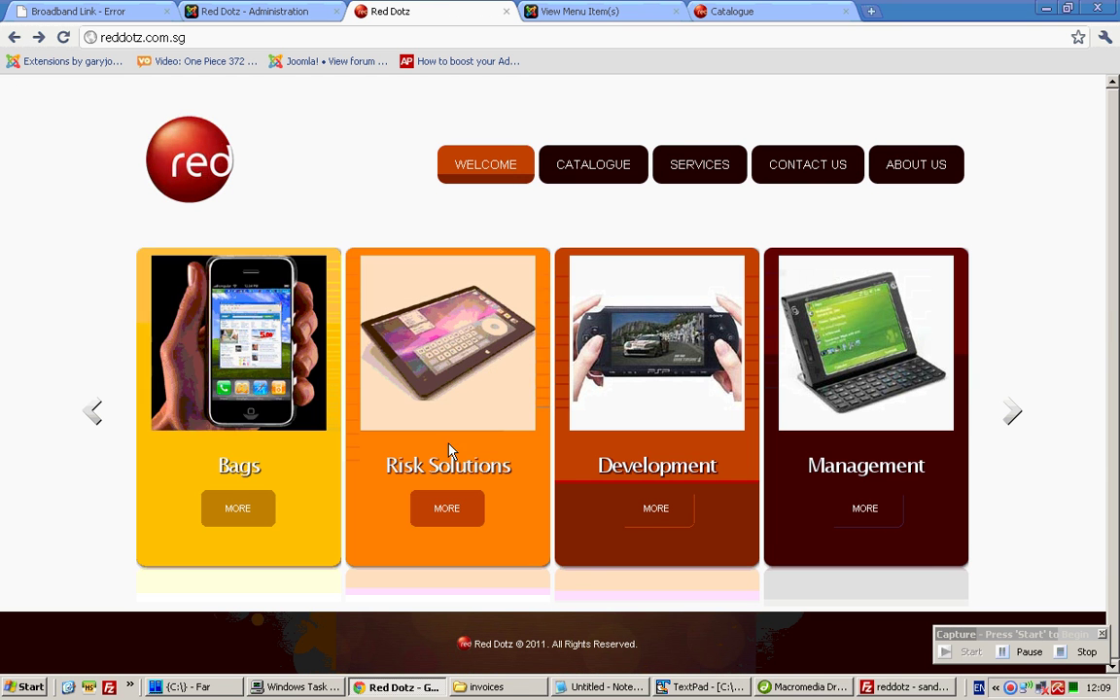
left_click(94, 413)
left_click(465, 449)
scroll(362, 287, "down", 4)
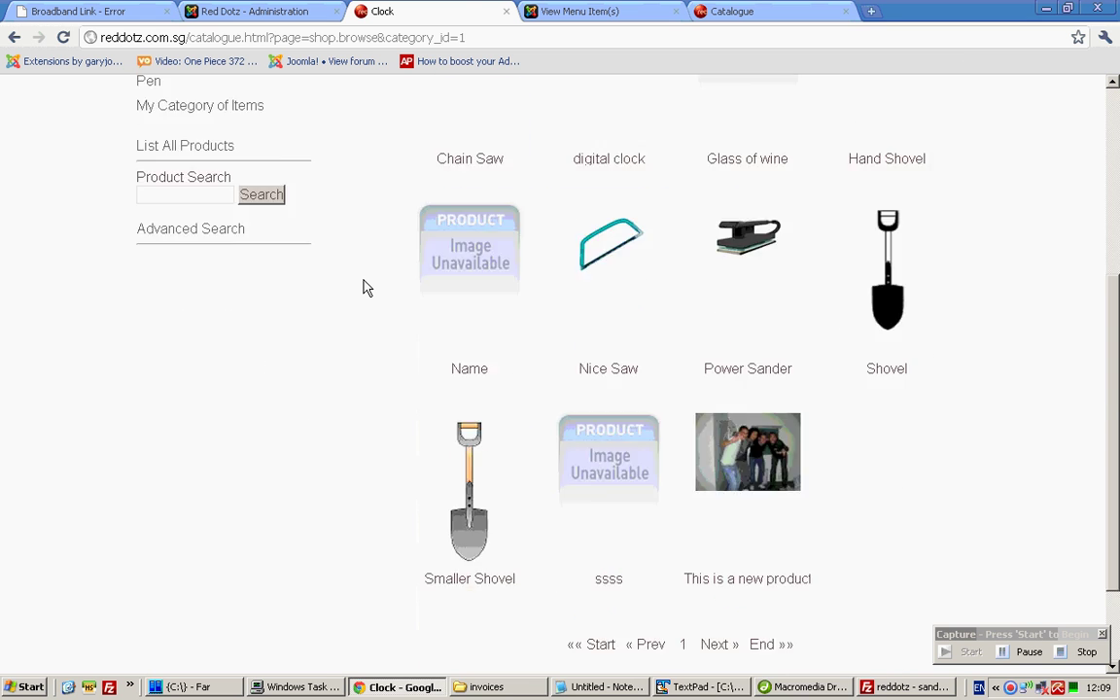